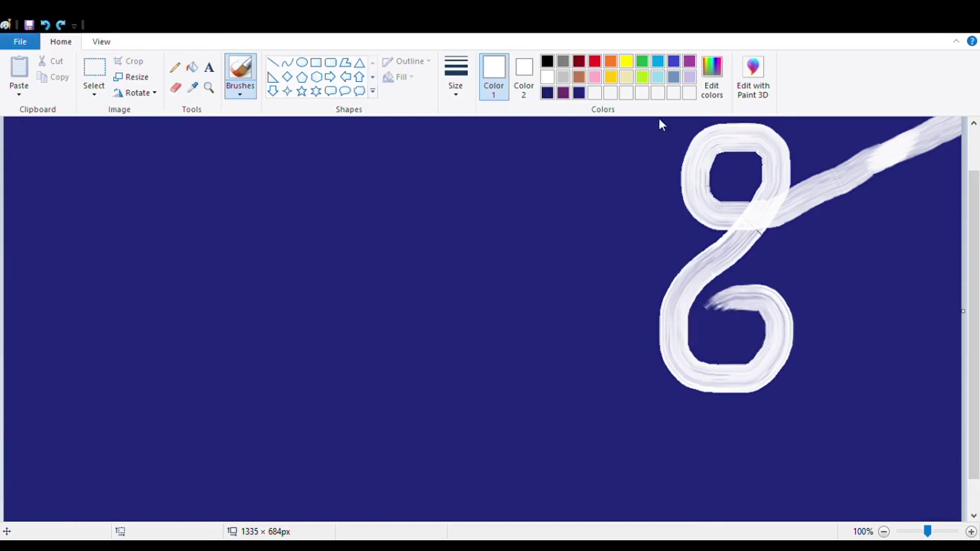
Step: Continue the white looping brush line from the loop on the canvas's right side through three more loops to the left edge
mouse_move(746, 302)
left_mouse_down()
mouse_move(671, 331)
mouse_move(615, 407)
mouse_move(599, 468)
mouse_move(616, 493)
mouse_move(654, 506)
mouse_move(680, 492)
mouse_move(686, 467)
mouse_move(671, 435)
mouse_move(521, 407)
mouse_move(472, 365)
mouse_move(455, 328)
left_mouse_up()
scroll(455, 329, "down", 1)
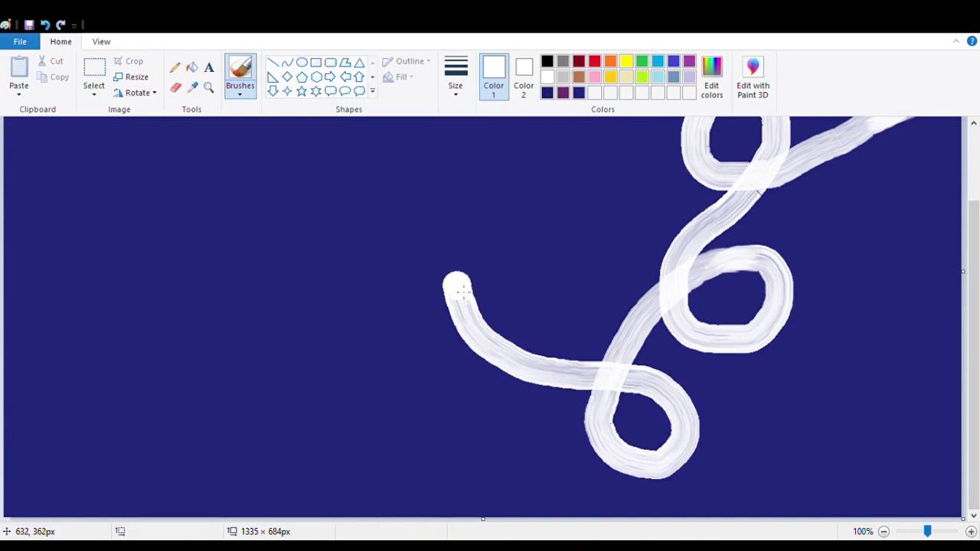
mouse_move(462, 291)
left_mouse_down()
mouse_move(446, 230)
mouse_move(406, 211)
mouse_move(362, 216)
mouse_move(327, 245)
mouse_move(318, 290)
mouse_move(327, 325)
mouse_move(356, 338)
mouse_move(388, 327)
mouse_move(403, 292)
mouse_move(378, 245)
mouse_move(337, 241)
mouse_move(200, 271)
left_mouse_up()
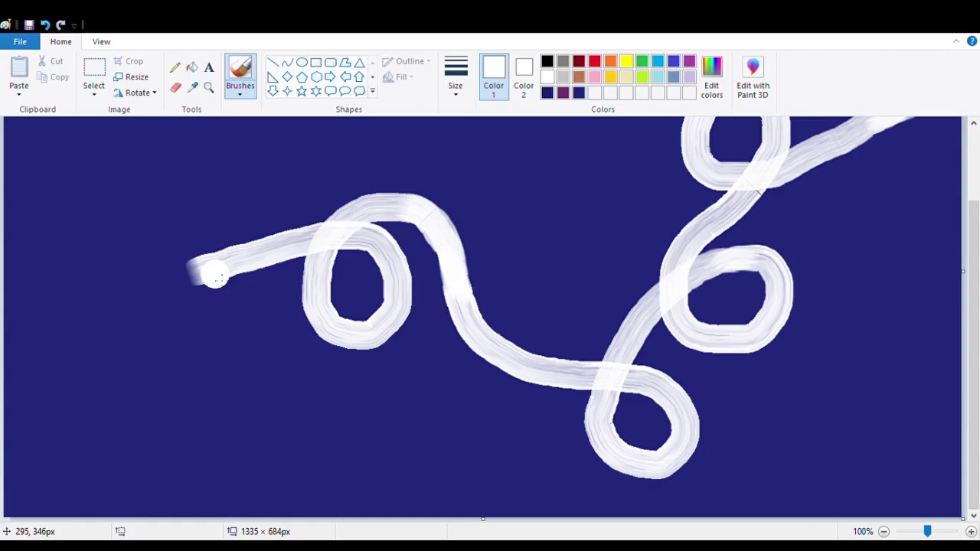
mouse_move(200, 274)
left_mouse_down()
mouse_move(123, 324)
mouse_move(105, 374)
mouse_move(122, 427)
mouse_move(152, 441)
mouse_move(193, 426)
mouse_move(206, 390)
mouse_move(192, 362)
mouse_move(165, 349)
mouse_move(3, 366)
left_mouse_up()
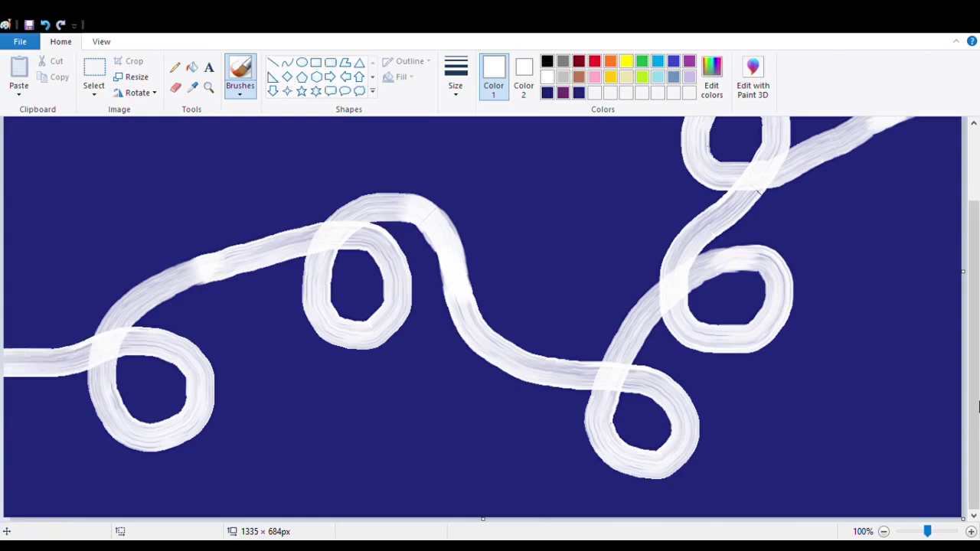
Step: Paint a second white looping line from the canvas's upper-left corner, crossing the first line and ending at the bottom edge
scroll(77, 230, "up", 3)
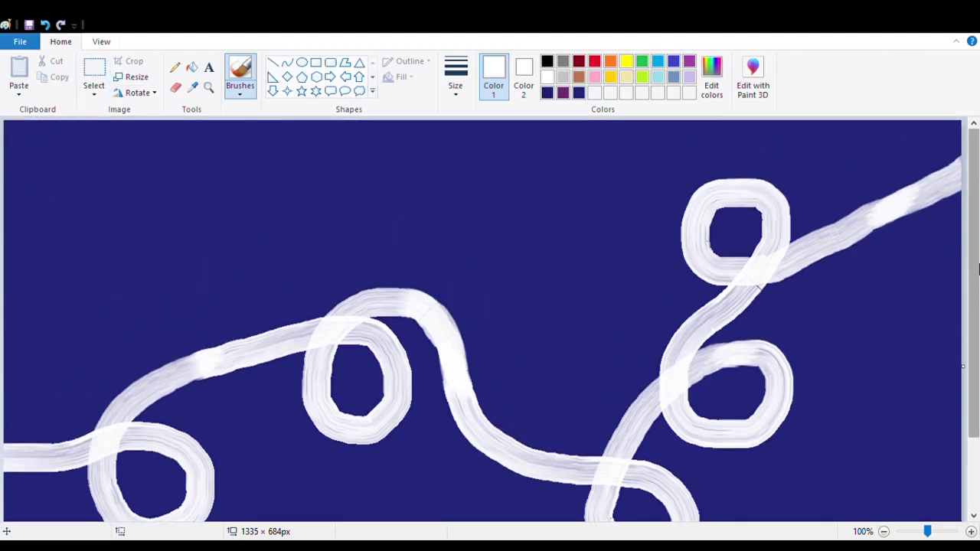
scroll(444, 367, "down", 2)
scroll(448, 406, "up", 2)
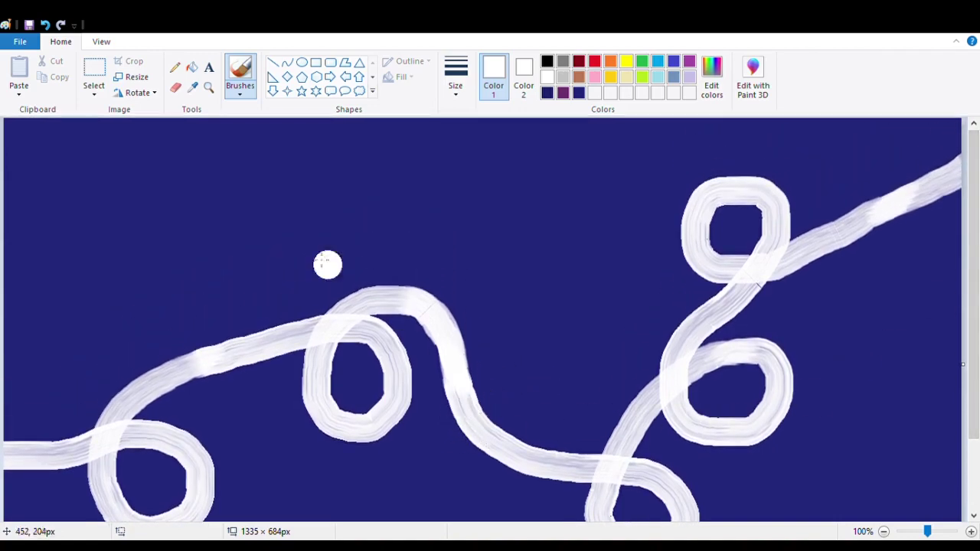
left_click_drag(72, 167, 20, 134)
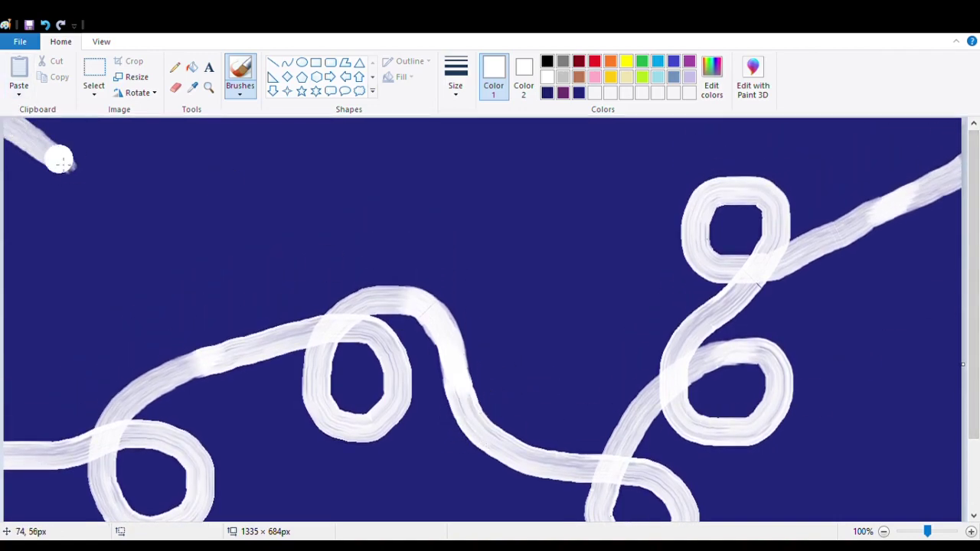
mouse_move(59, 159)
left_mouse_down()
mouse_move(145, 218)
mouse_move(207, 225)
mouse_move(232, 203)
mouse_move(234, 173)
mouse_move(217, 140)
mouse_move(171, 140)
mouse_move(140, 159)
mouse_move(131, 194)
mouse_move(139, 232)
mouse_move(263, 437)
left_mouse_up()
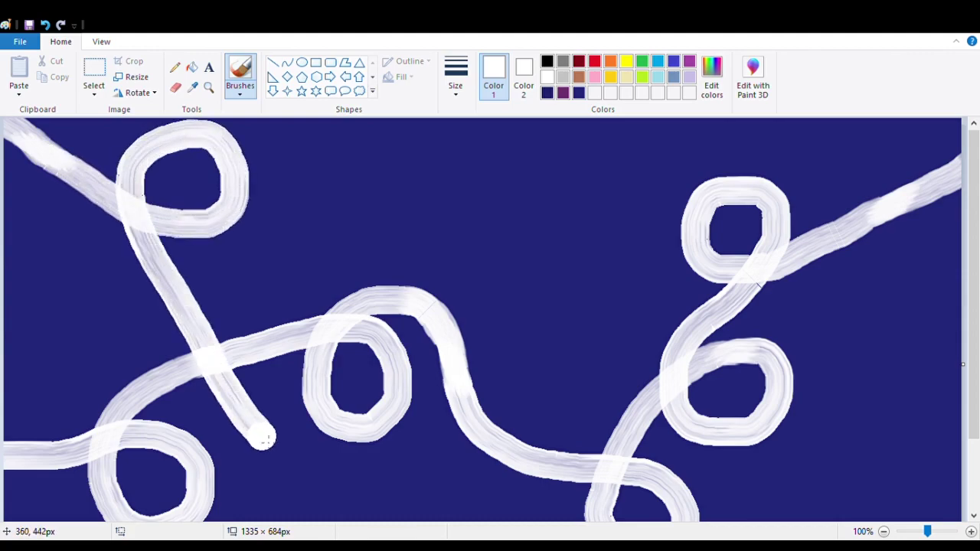
left_click_drag(974, 283, 973, 352)
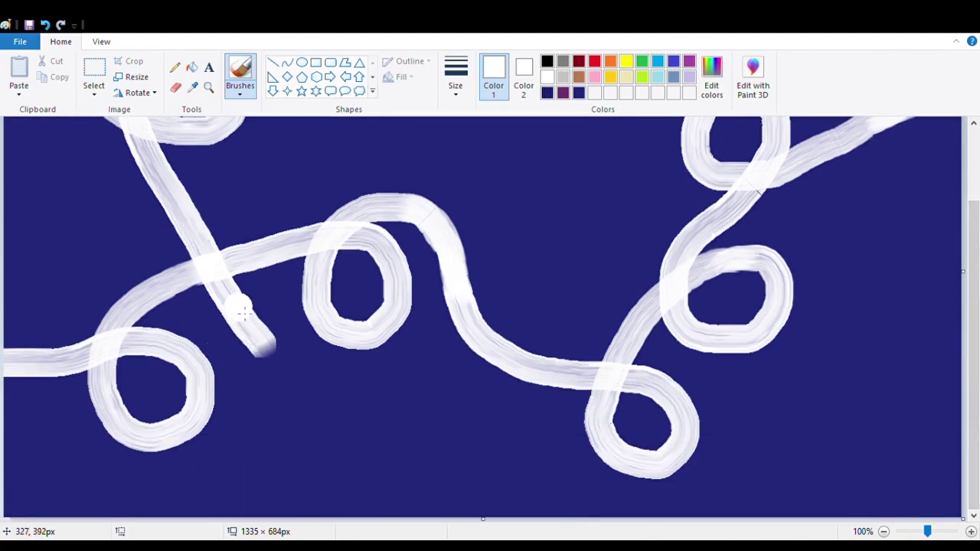
mouse_move(276, 368)
left_mouse_down()
mouse_move(307, 429)
mouse_move(333, 455)
mouse_move(366, 465)
mouse_move(398, 433)
mouse_move(383, 400)
mouse_move(337, 388)
mouse_move(244, 512)
left_mouse_up()
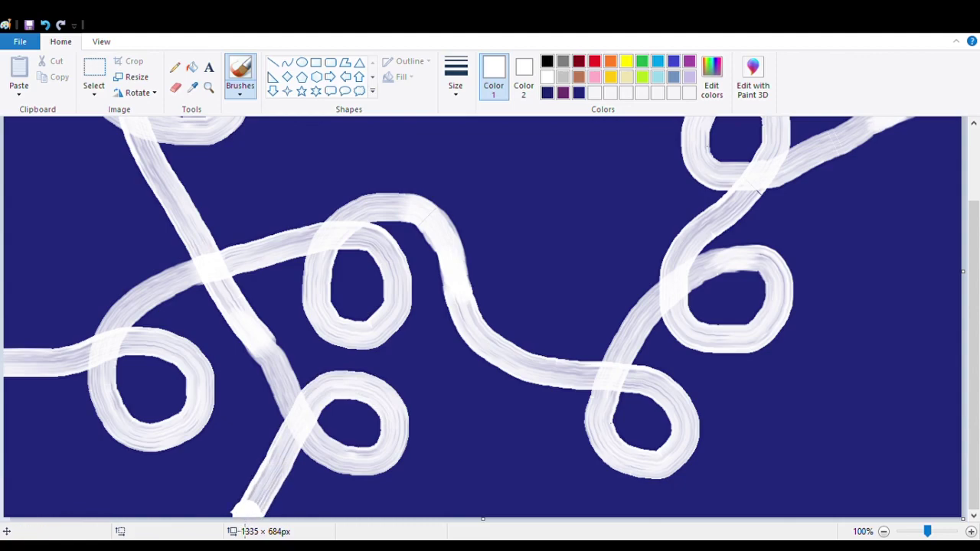
Step: Paint a white line from the first line's lower crossing upward through two loops to the canvas's top edge
left_click_drag(971, 358, 978, 280)
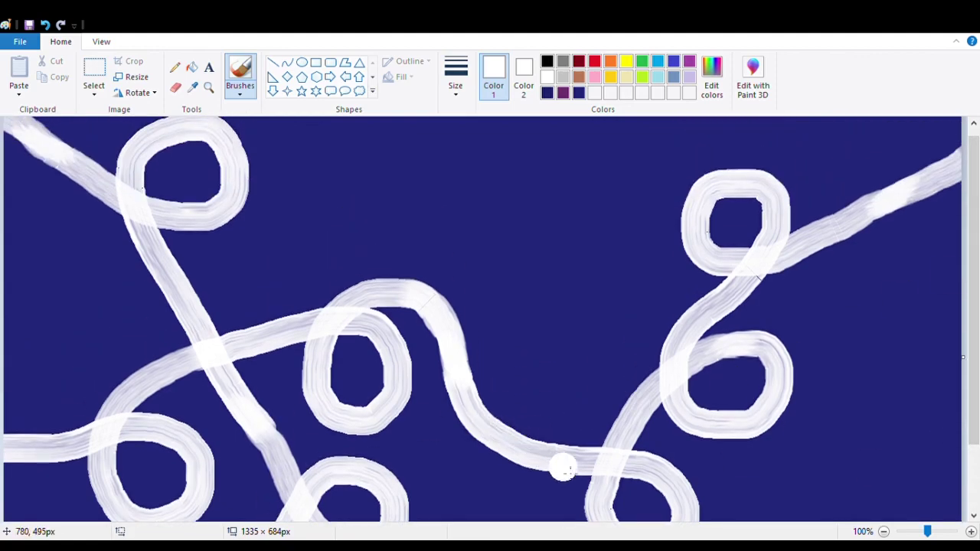
mouse_move(619, 473)
left_mouse_down()
mouse_move(553, 342)
mouse_move(549, 305)
mouse_move(581, 271)
mouse_move(629, 289)
mouse_move(629, 347)
mouse_move(582, 373)
mouse_move(536, 362)
mouse_move(513, 305)
mouse_move(498, 191)
mouse_move(480, 165)
mouse_move(437, 144)
mouse_move(384, 165)
mouse_move(375, 222)
mouse_move(392, 236)
mouse_move(410, 247)
mouse_move(476, 230)
left_mouse_up()
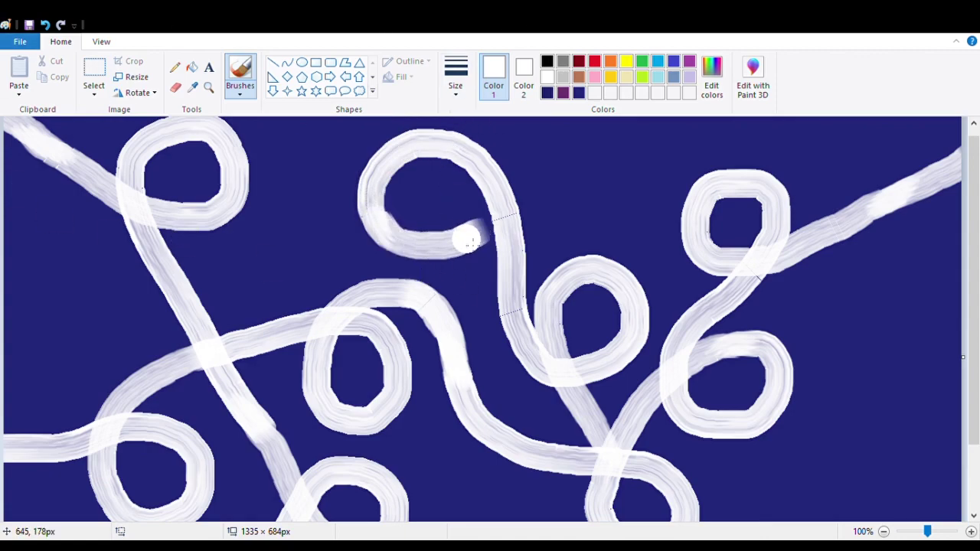
left_click(44, 25)
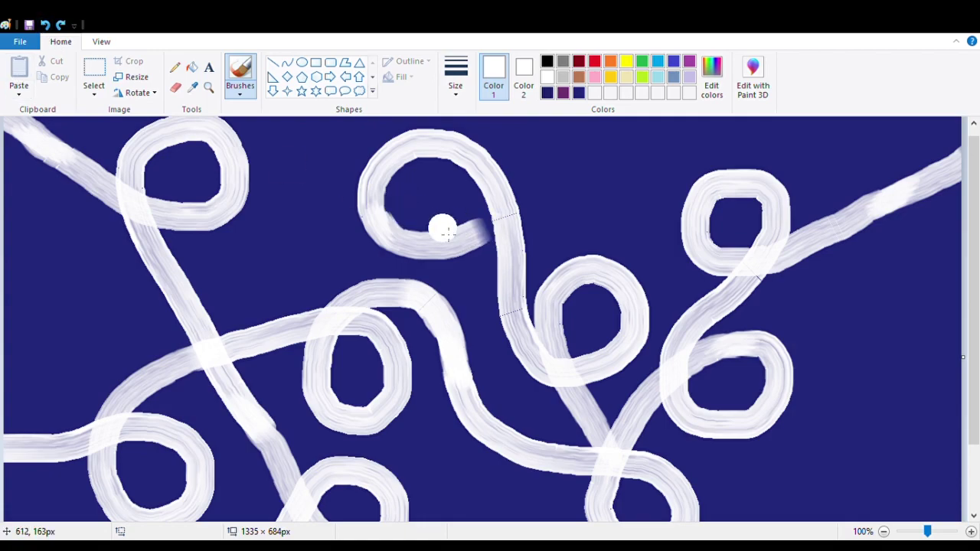
mouse_move(446, 242)
left_mouse_down()
mouse_move(498, 228)
mouse_move(541, 174)
mouse_move(546, 119)
left_mouse_up()
Step: Paint three looping white branches from existing loops, two running to the canvas's bottom edge and one to its right edge
scroll(490, 320, "down", 3)
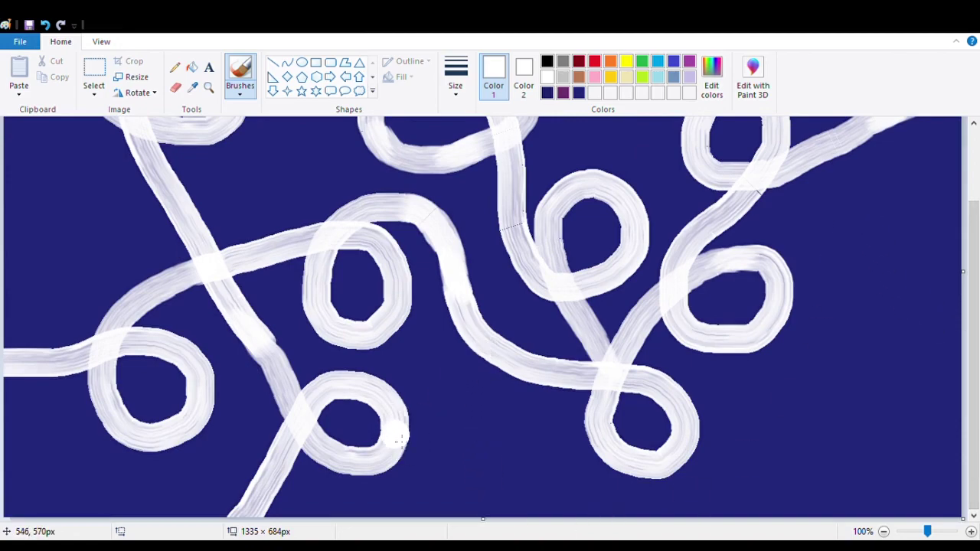
mouse_move(398, 440)
left_mouse_down()
mouse_move(406, 470)
mouse_move(460, 486)
mouse_move(520, 463)
mouse_move(521, 415)
mouse_move(488, 399)
mouse_move(465, 422)
mouse_move(492, 509)
left_mouse_up()
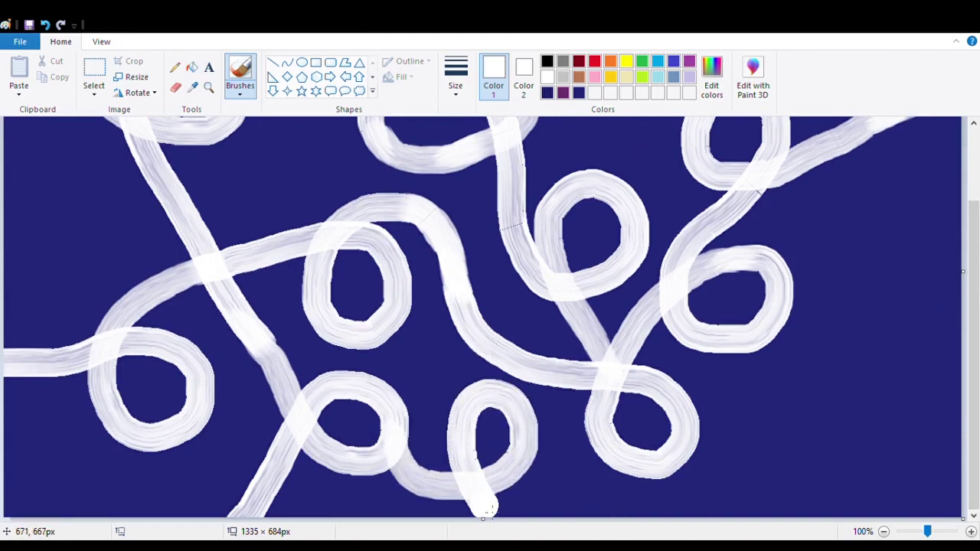
mouse_move(765, 290)
left_mouse_down()
mouse_move(808, 283)
mouse_move(879, 285)
mouse_move(905, 323)
mouse_move(890, 392)
mouse_move(847, 389)
mouse_move(827, 311)
mouse_move(889, 261)
mouse_move(950, 243)
left_mouse_up()
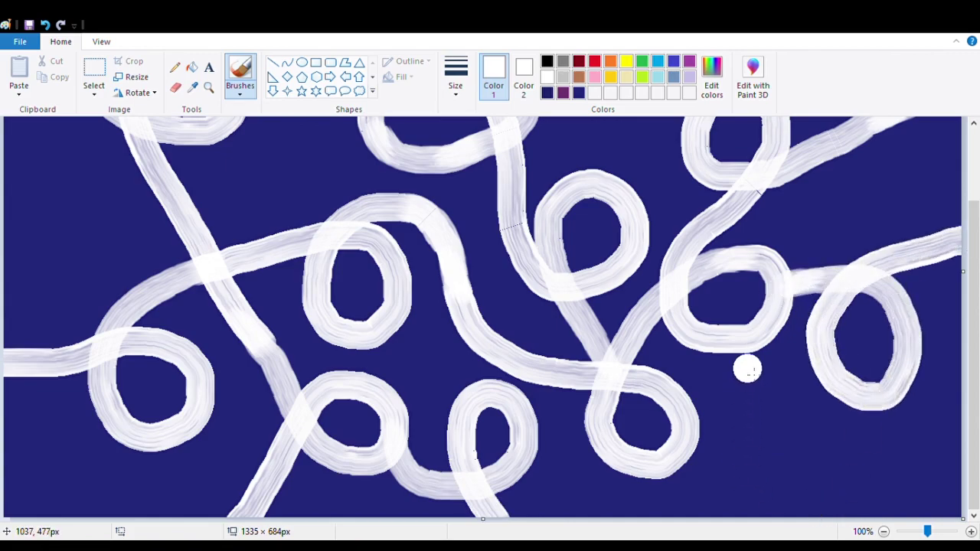
mouse_move(735, 361)
left_mouse_down()
mouse_move(738, 418)
mouse_move(763, 467)
mouse_move(809, 467)
mouse_move(821, 420)
mouse_move(771, 412)
mouse_move(708, 517)
left_mouse_up()
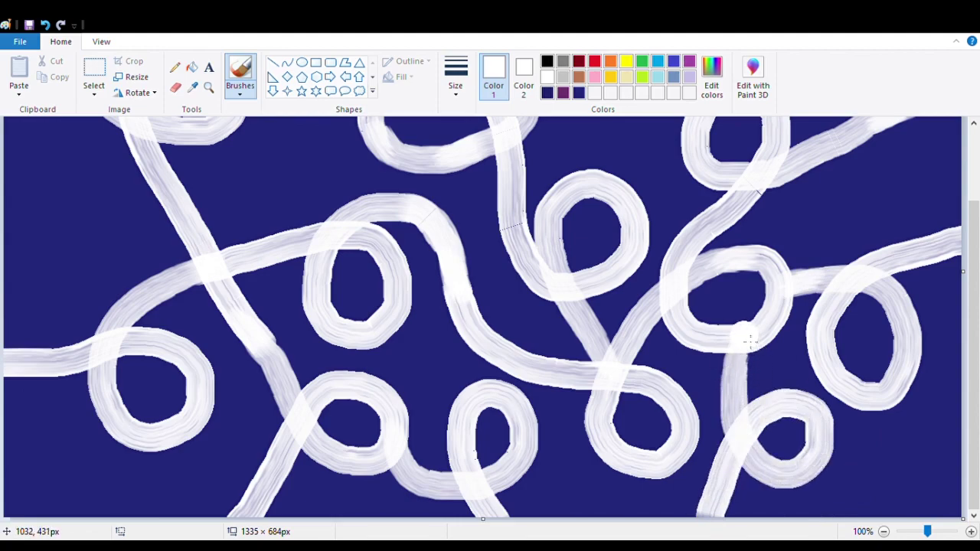
Step: Paint a looping white branch joining the top-centre line to the upper-right loop, and another from the upper-left line to the left edge
scroll(973, 376, "up", 3)
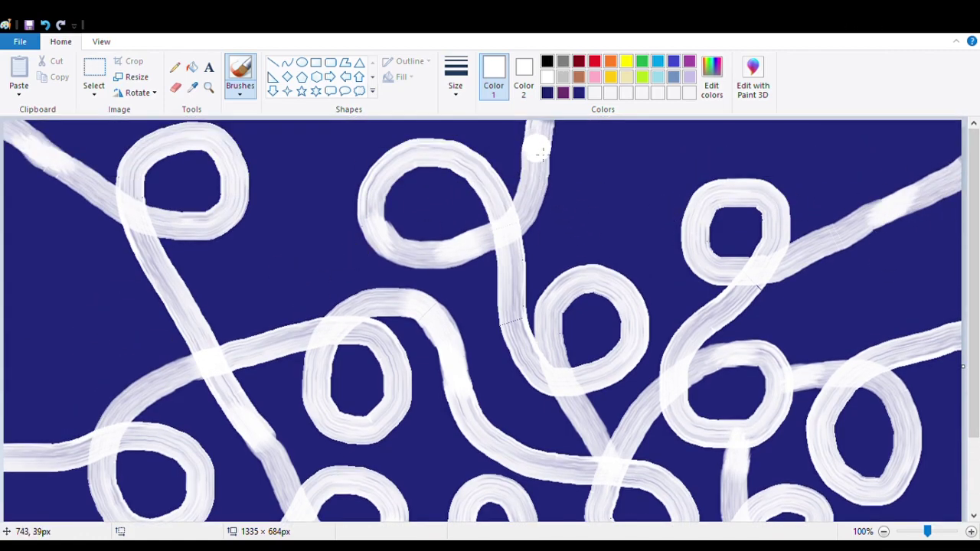
mouse_move(541, 186)
left_mouse_down()
mouse_move(563, 205)
mouse_move(606, 205)
mouse_move(640, 181)
mouse_move(640, 152)
mouse_move(624, 128)
mouse_move(597, 129)
mouse_move(578, 144)
mouse_move(576, 179)
mouse_move(591, 211)
mouse_move(609, 231)
mouse_move(693, 233)
left_mouse_up()
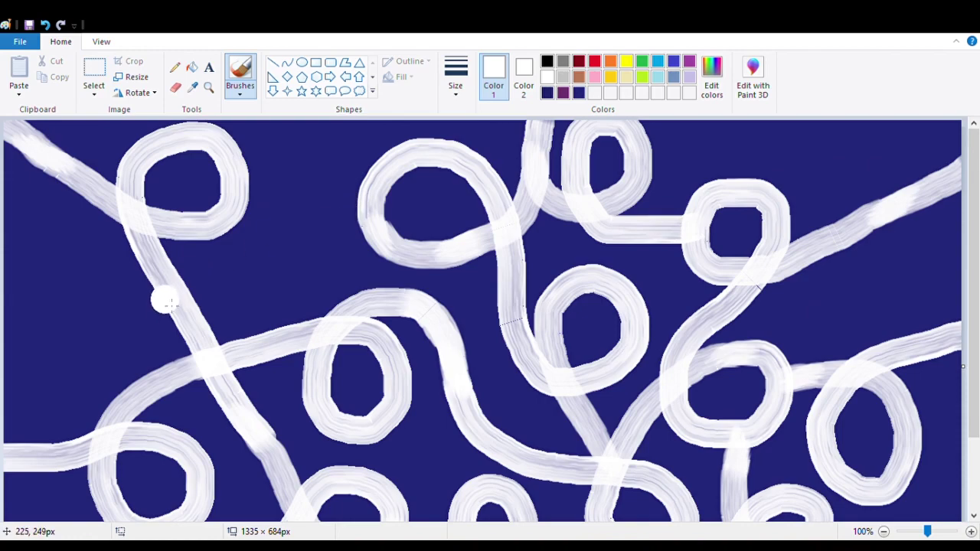
mouse_move(149, 264)
left_mouse_down()
mouse_move(116, 257)
mouse_move(71, 268)
mouse_move(37, 311)
mouse_move(45, 349)
mouse_move(76, 366)
mouse_move(114, 353)
mouse_move(124, 307)
mouse_move(75, 267)
mouse_move(10, 255)
left_mouse_up()
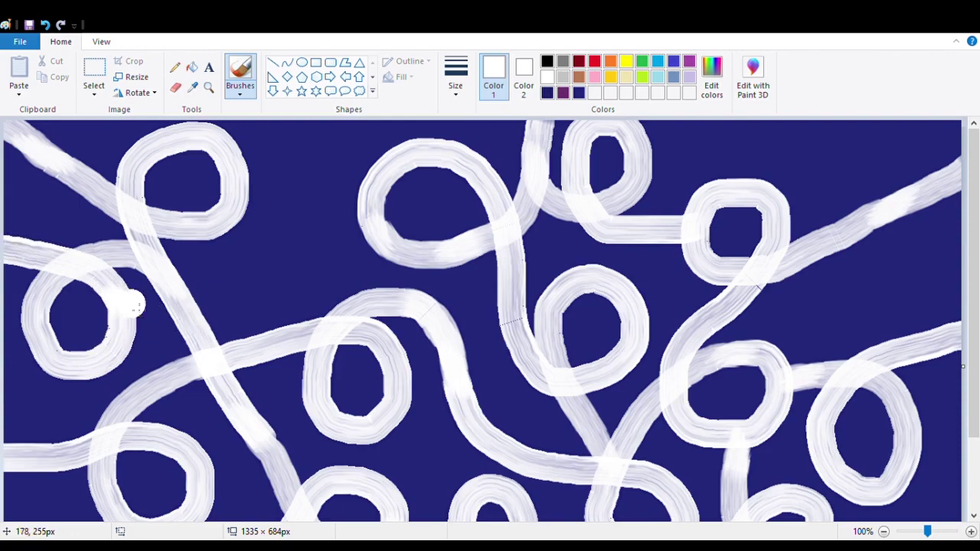
Step: Paint separate white rings in the empty gaps at the lower-right corner, near the right edge and across the canvas's upper part
scroll(136, 306, "down", 3)
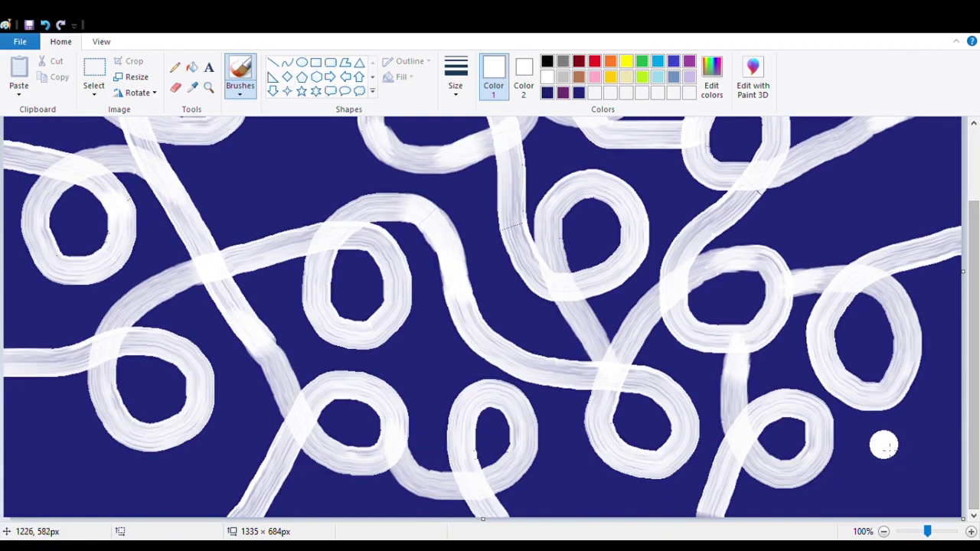
mouse_move(882, 431)
left_mouse_down()
mouse_move(863, 469)
mouse_move(879, 497)
mouse_move(925, 488)
mouse_move(906, 432)
left_mouse_up()
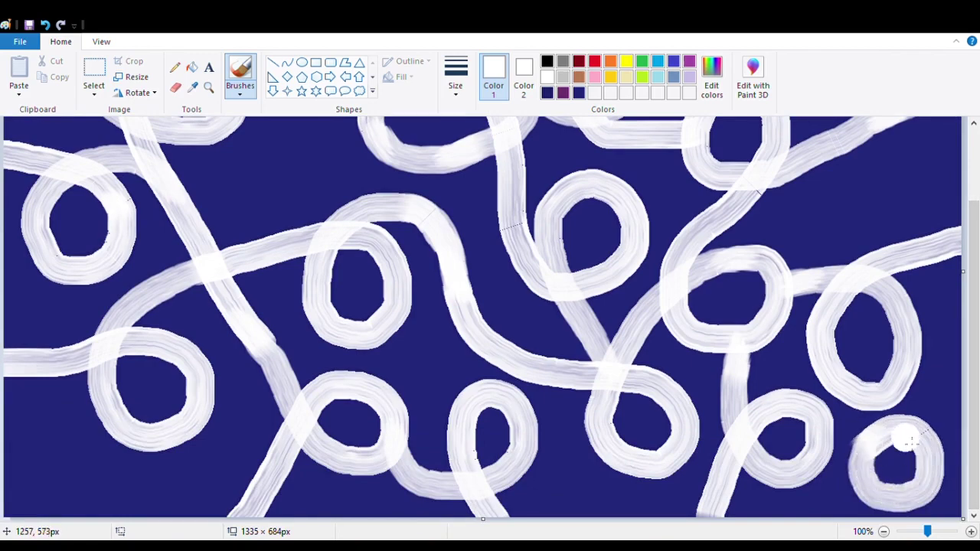
scroll(928, 444, "up", 3)
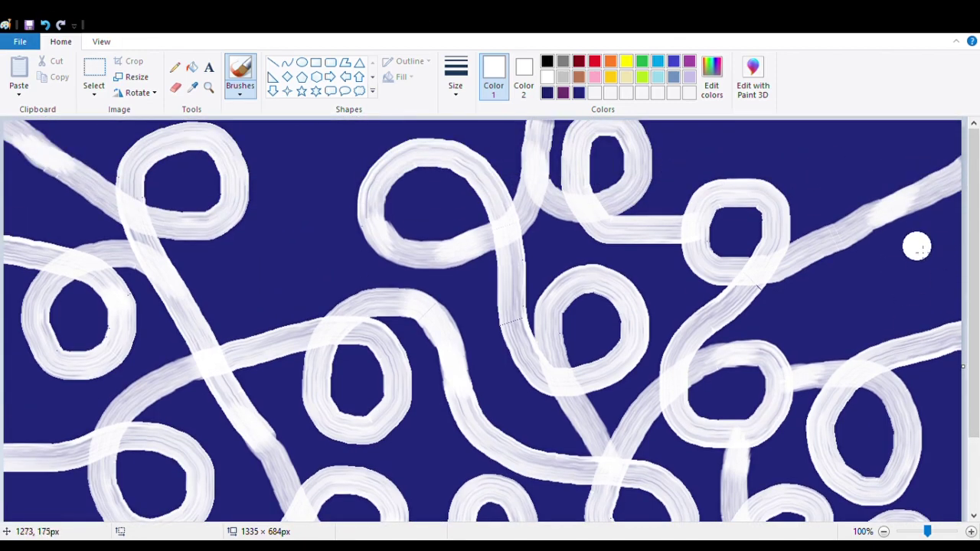
mouse_move(893, 247)
left_mouse_down()
mouse_move(859, 264)
mouse_move(860, 298)
mouse_move(881, 310)
mouse_move(916, 302)
mouse_move(923, 258)
mouse_move(894, 249)
left_mouse_up()
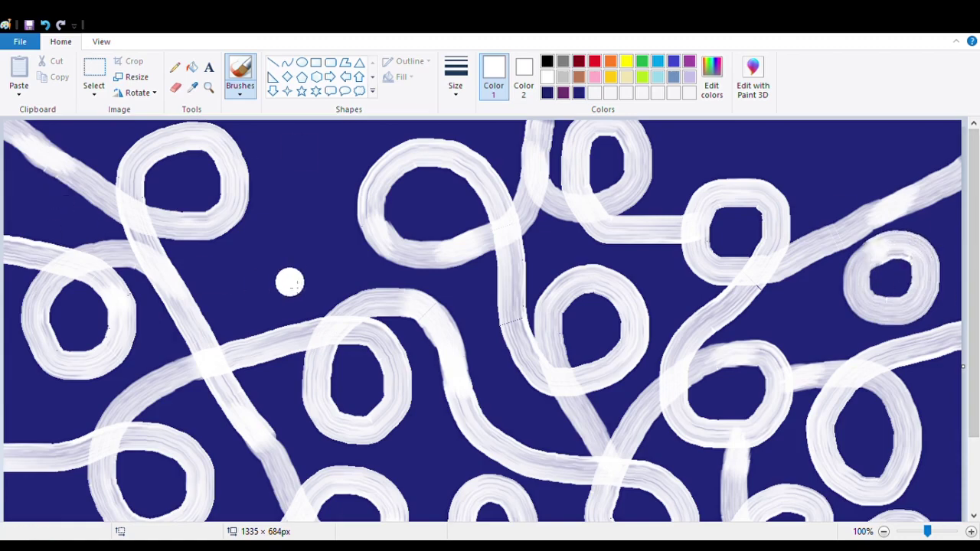
mouse_move(281, 220)
left_mouse_down()
mouse_move(260, 231)
mouse_move(255, 266)
mouse_move(278, 288)
mouse_move(315, 278)
mouse_move(324, 246)
mouse_move(312, 218)
mouse_move(295, 210)
mouse_move(274, 220)
left_mouse_up()
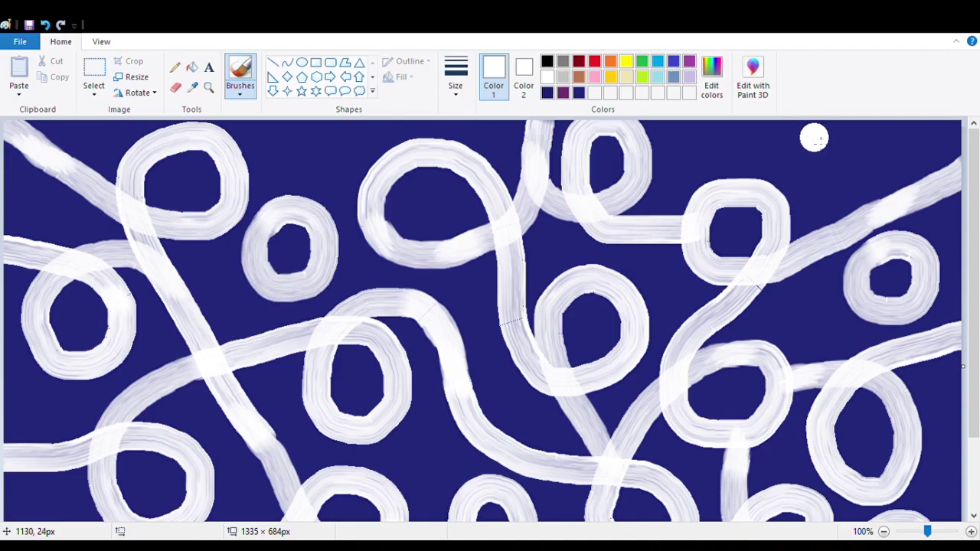
mouse_move(814, 138)
left_mouse_down()
mouse_move(805, 182)
mouse_move(824, 191)
mouse_move(852, 185)
mouse_move(861, 150)
mouse_move(853, 136)
mouse_move(817, 132)
left_mouse_up()
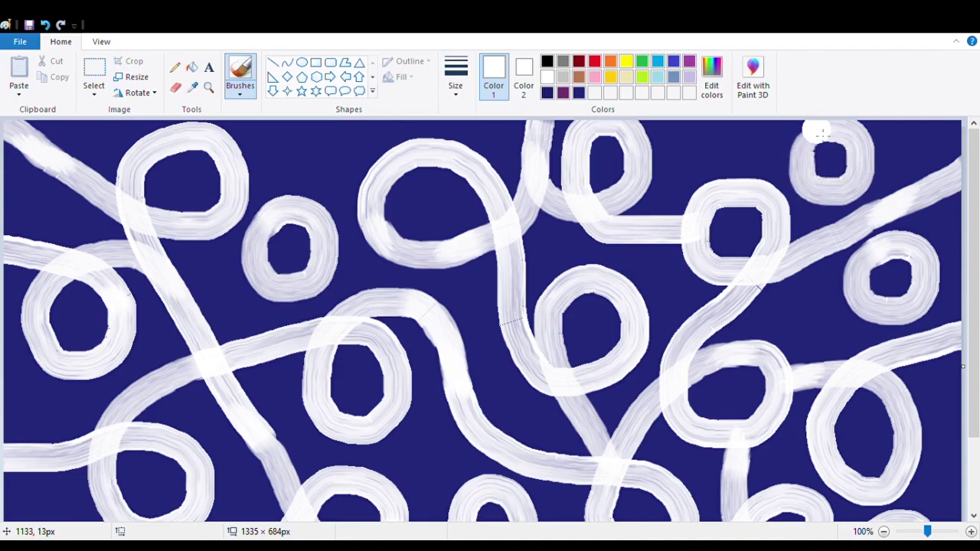
mouse_move(698, 132)
left_mouse_down()
mouse_move(703, 164)
mouse_move(726, 154)
mouse_move(715, 127)
left_mouse_up()
mouse_move(306, 124)
left_mouse_down()
mouse_move(285, 142)
mouse_move(289, 174)
mouse_move(338, 169)
mouse_move(322, 129)
left_mouse_up()
Step: Paint three separate white rings in the gaps along the canvas's bottom edge, two near the lower-left corner and one near the middle
left_click_drag(974, 283, 975, 355)
mouse_move(45, 438)
left_mouse_down()
mouse_move(26, 462)
mouse_move(28, 497)
mouse_move(55, 506)
mouse_move(81, 495)
mouse_move(90, 468)
mouse_move(54, 437)
mouse_move(29, 452)
mouse_move(33, 510)
left_mouse_up()
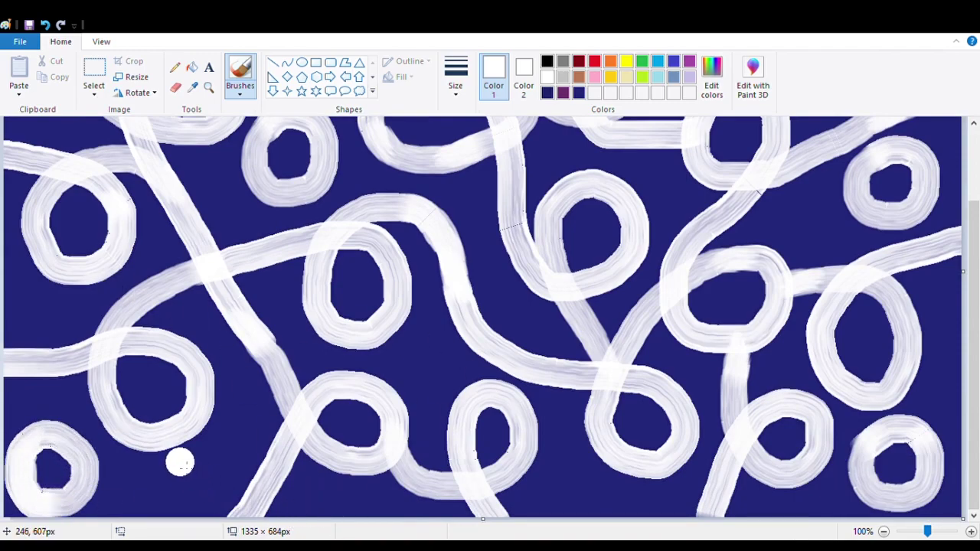
mouse_move(180, 462)
left_mouse_down()
mouse_move(185, 505)
mouse_move(205, 465)
left_mouse_up()
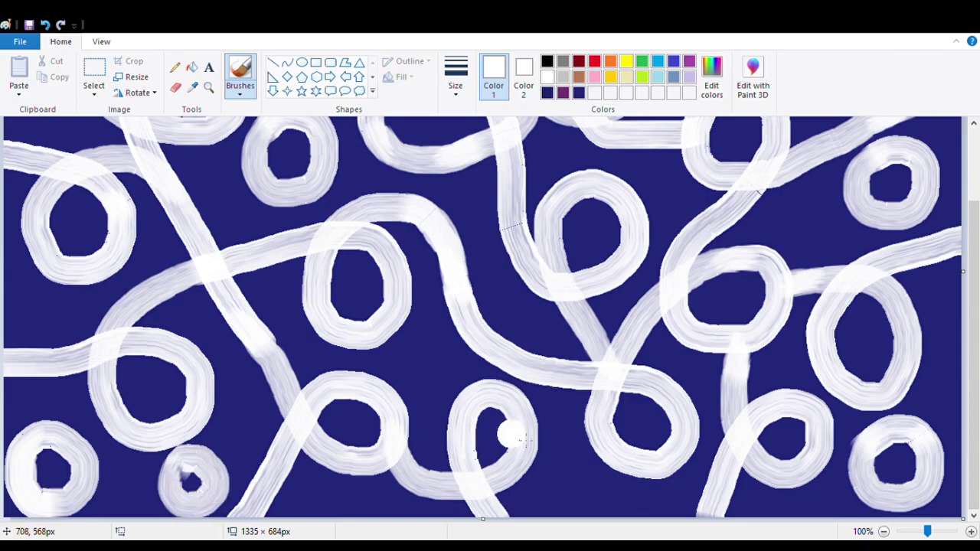
mouse_move(976, 392)
left_mouse_down()
mouse_move(978, 360)
mouse_move(978, 383)
left_mouse_up()
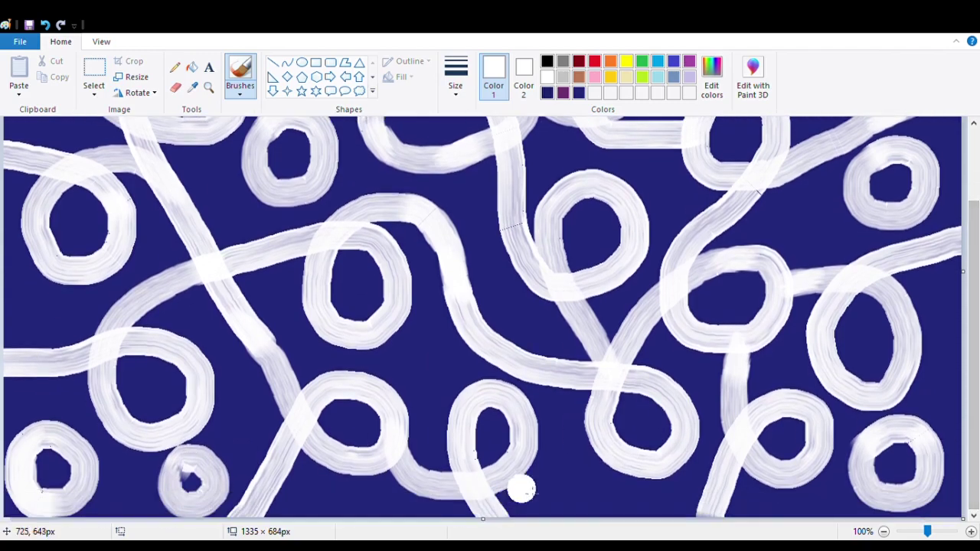
mouse_move(556, 464)
left_mouse_down()
mouse_move(545, 488)
mouse_move(559, 505)
mouse_move(583, 505)
mouse_move(593, 478)
mouse_move(575, 462)
mouse_move(541, 484)
left_mouse_up()
left_click_drag(977, 406, 978, 323)
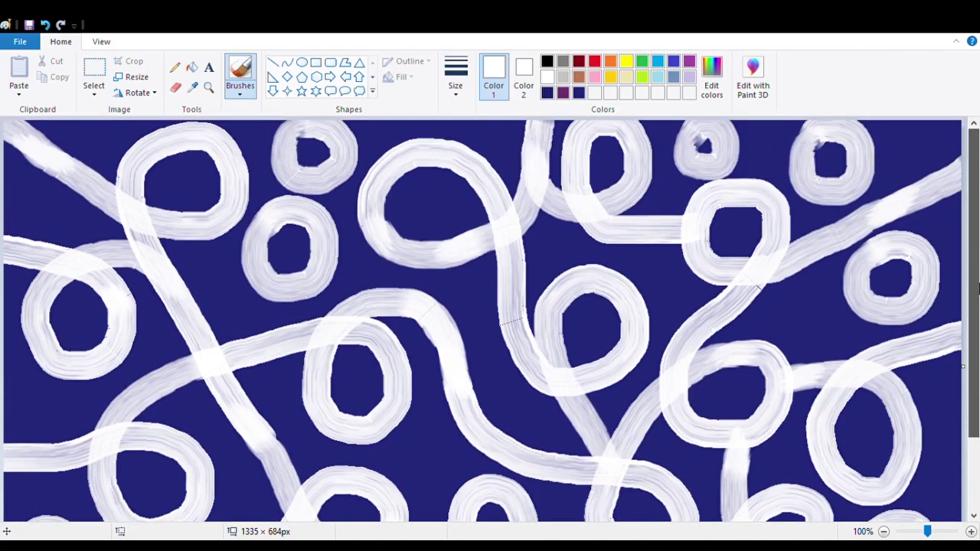
left_click(102, 42)
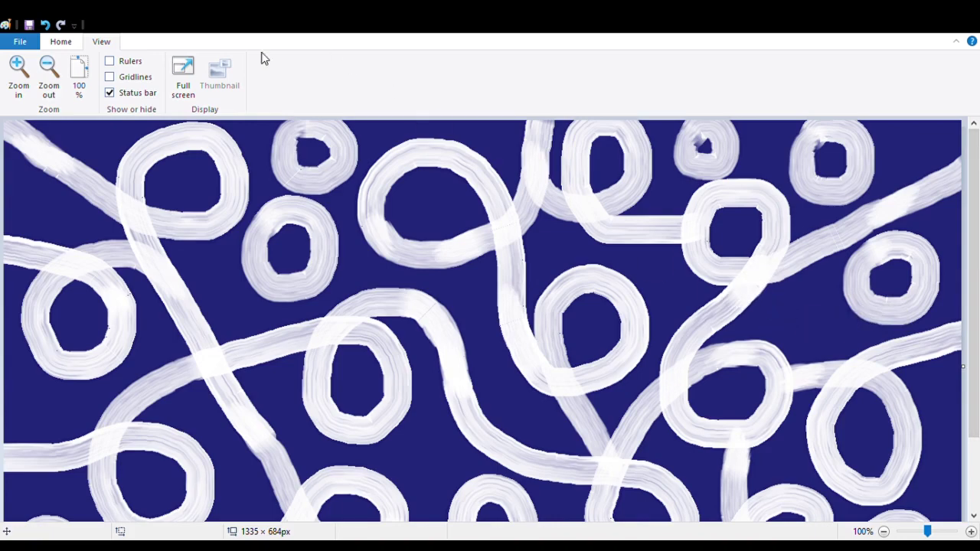
left_click(61, 42)
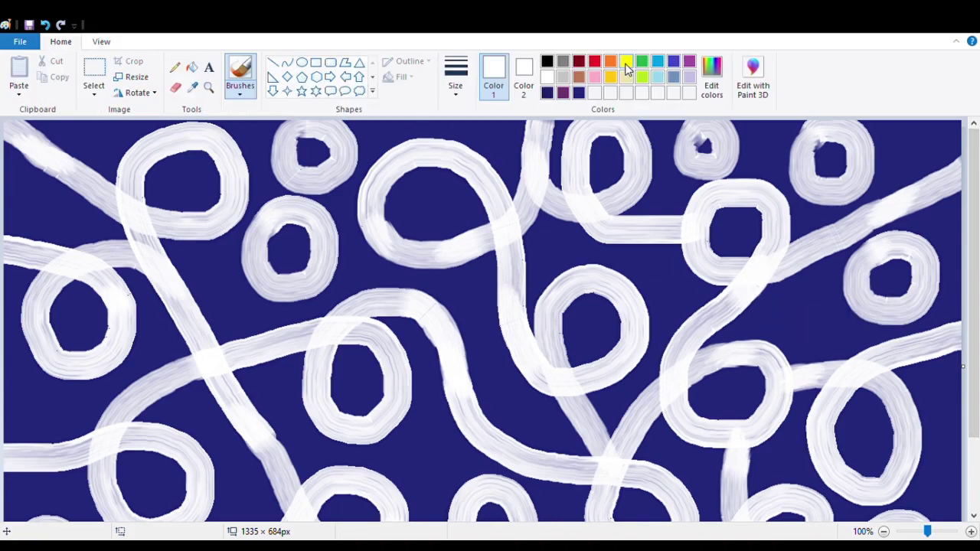
Step: Fill four loop interiors with light pink: the large upper-middle loop, the right oval, the lower loop left of centre and the far-left loop
mouse_move(973, 230)
left_mouse_down()
mouse_move(973, 348)
mouse_move(973, 229)
left_mouse_up()
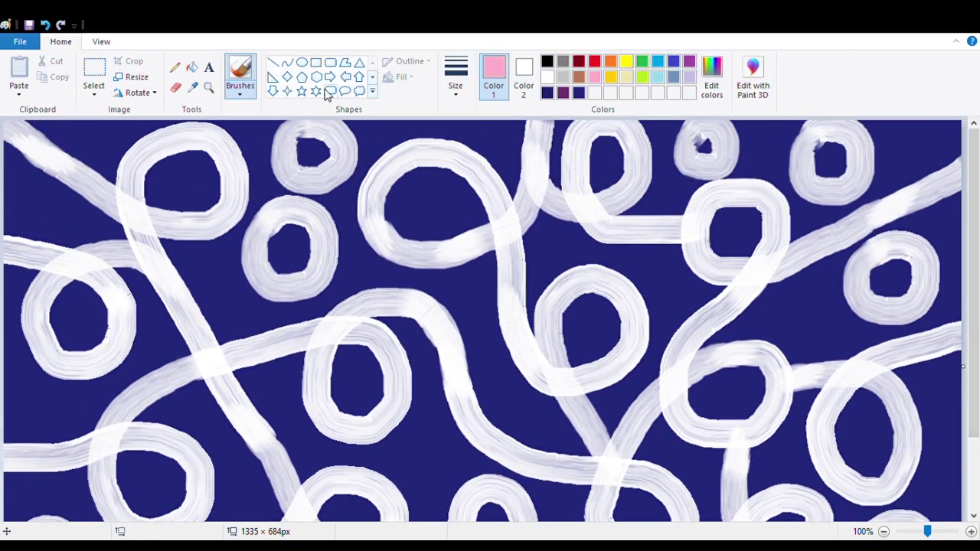
left_click(194, 71)
left_click(408, 197)
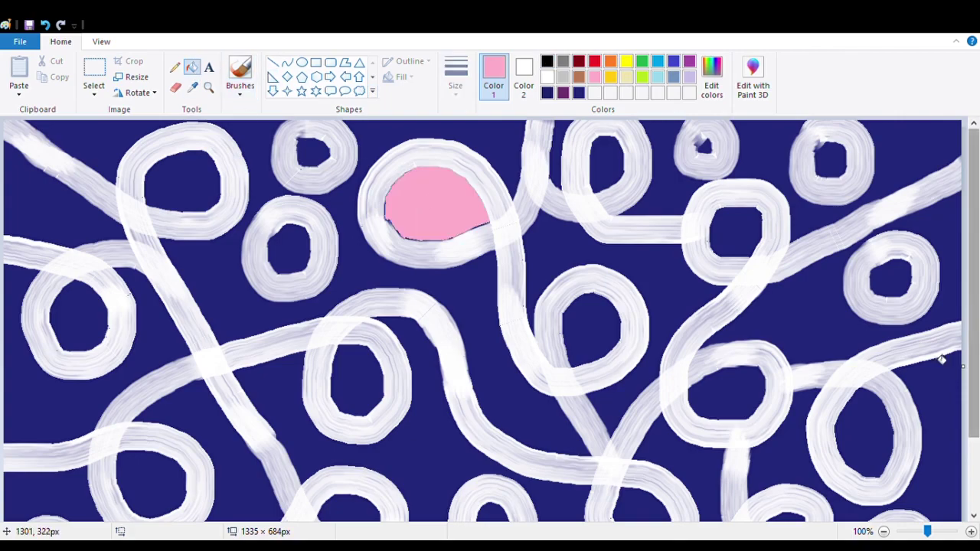
left_click(864, 429)
scroll(548, 487, "down", 2)
left_click(323, 417)
left_click(79, 242)
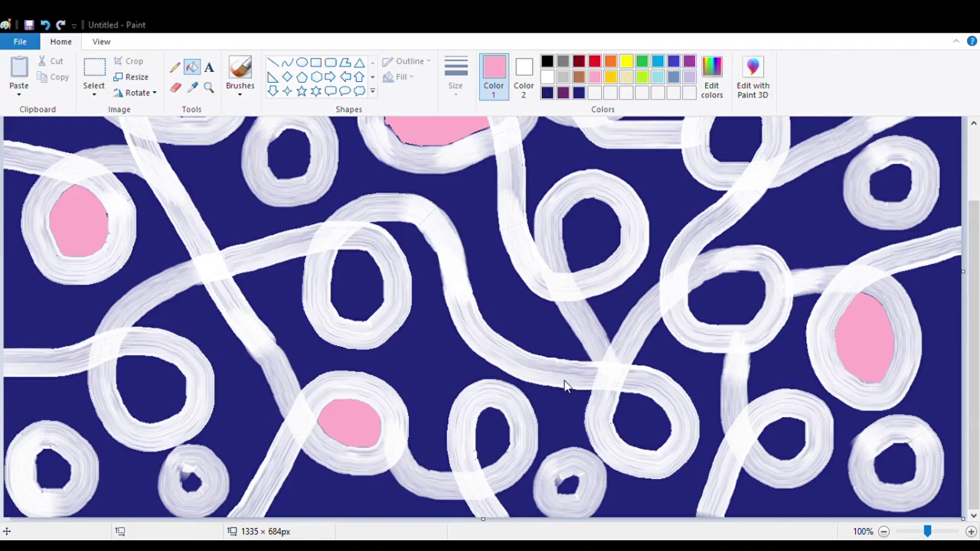
Step: Fill loop interiors with hot pink: the centre-left, upper-left and upper-middle-right loops, both bottom corner rings and the upper ring near the right edge
left_click(341, 274)
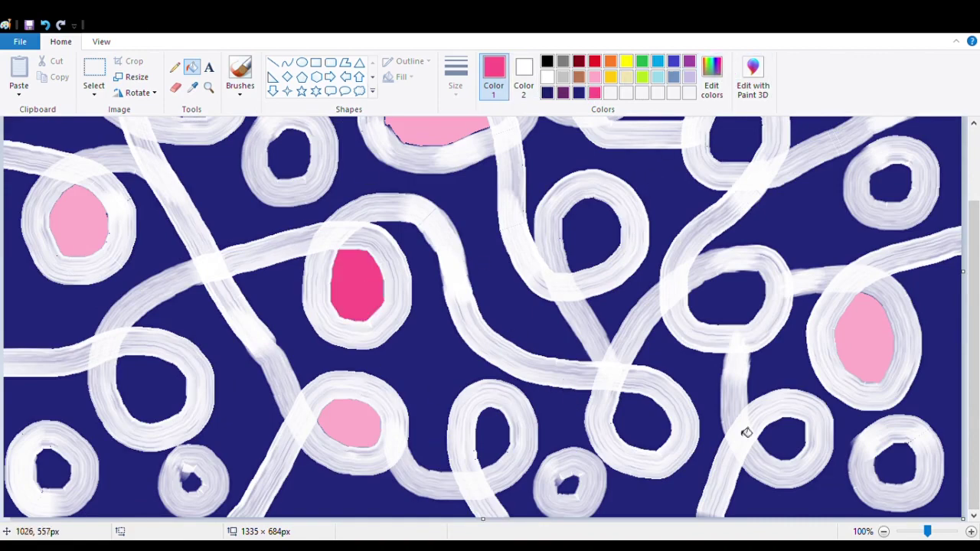
left_click(896, 464)
scroll(617, 165, "up", 3)
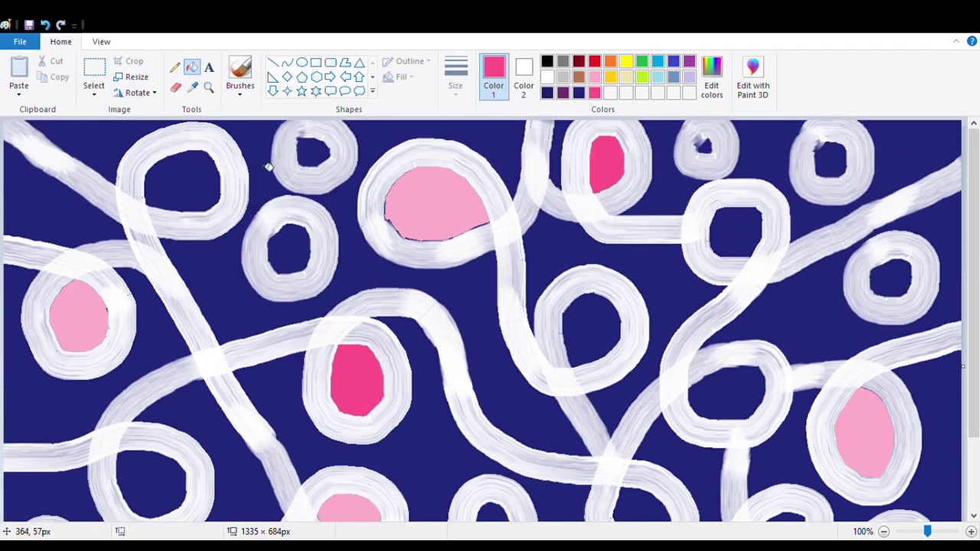
left_click(181, 180)
scroll(207, 449, "down", 3)
left_click(61, 475)
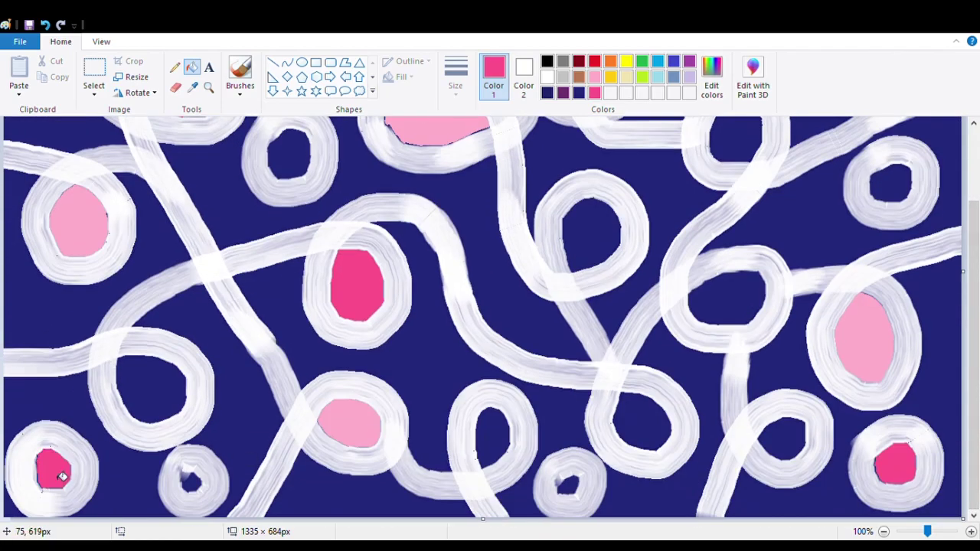
left_click(886, 186)
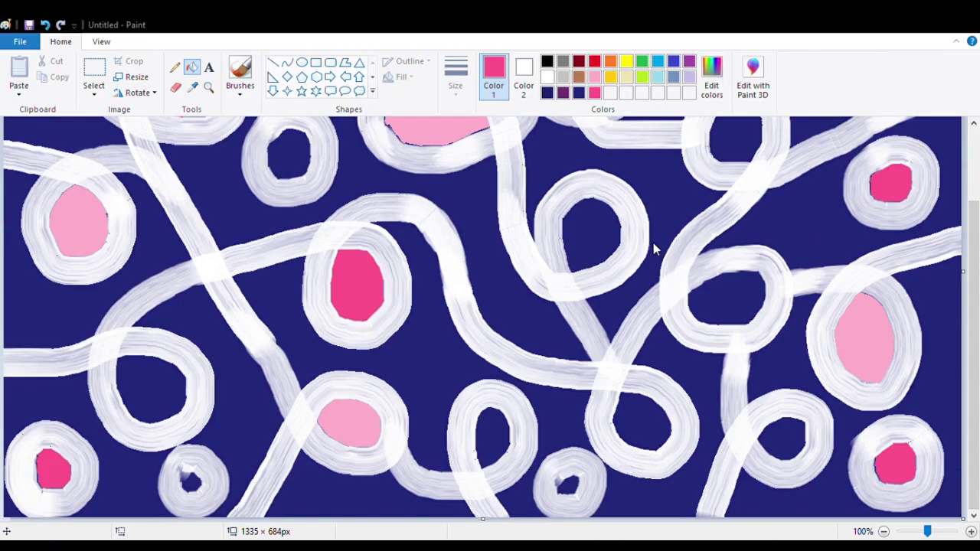
Step: Fill four interiors with deep magenta-pink: the upper-right loop, lower-left loop, lower loop right of centre and small ring near the upper-left loop
scroll(359, 383, "up", 3)
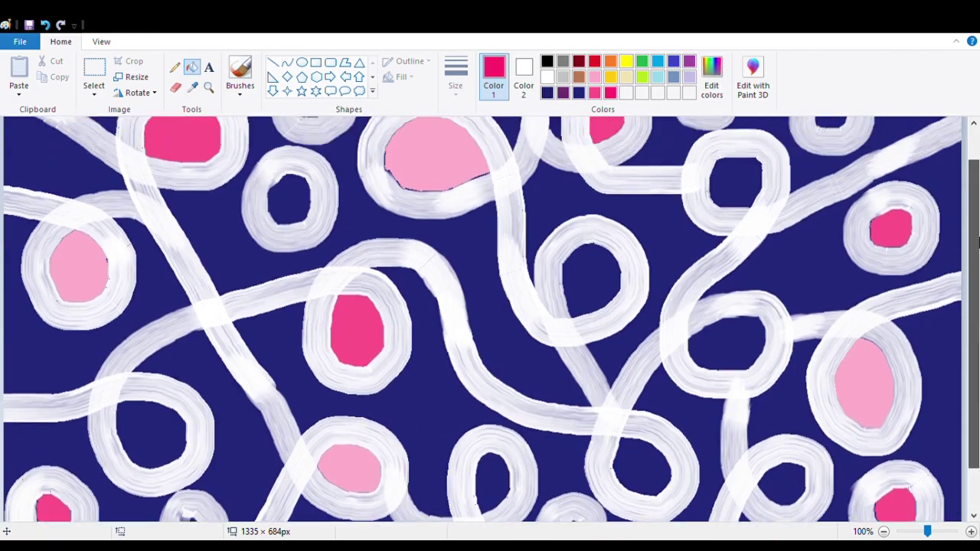
left_click(735, 222)
left_click(165, 475)
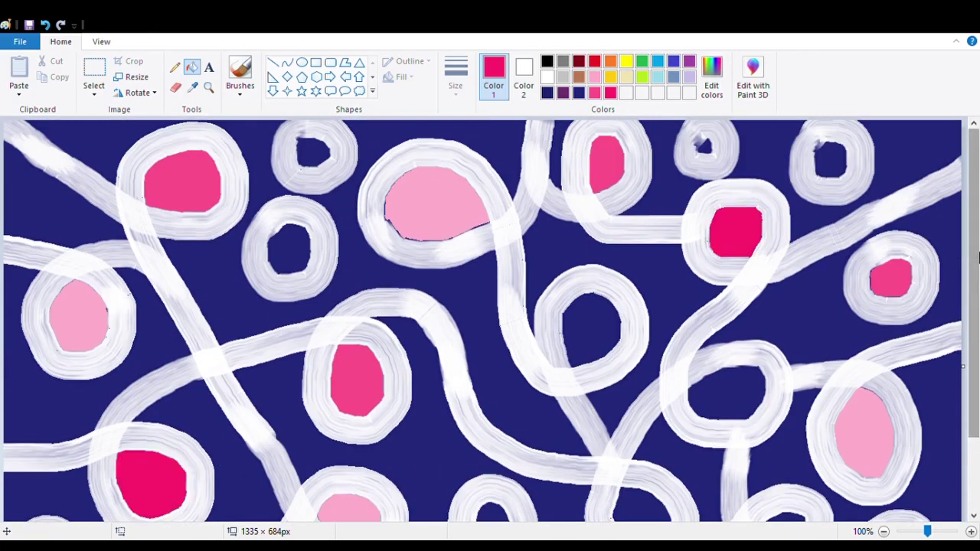
scroll(974, 328, "down", 3)
scroll(978, 328, "up", 3)
left_click(314, 153)
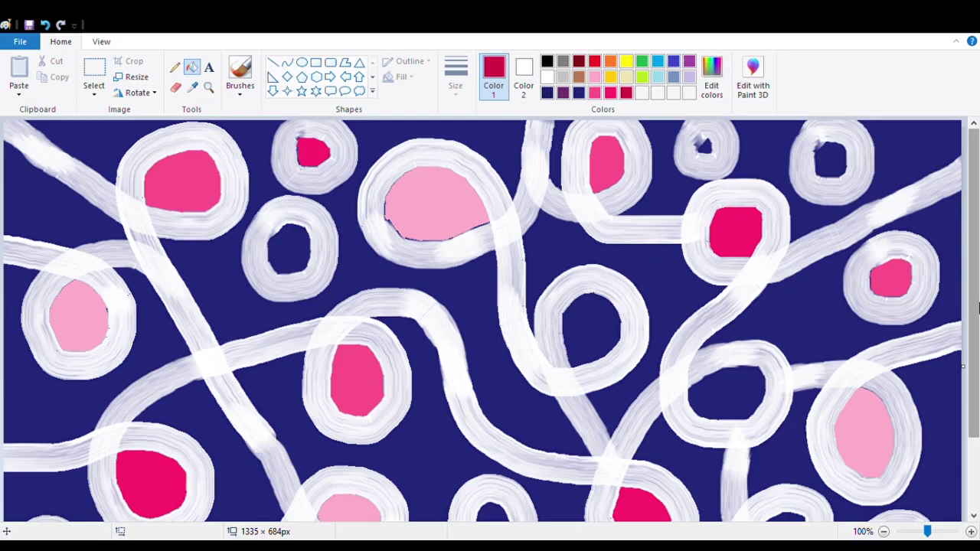
Step: Fill interiors with crimson: the right-centre, lower-right and bottom-middle loops, the upper-left ring, the tiny lower-left ring and two upper-right rings
scroll(536, 344, "down", 3)
left_click(730, 301)
left_click(299, 171)
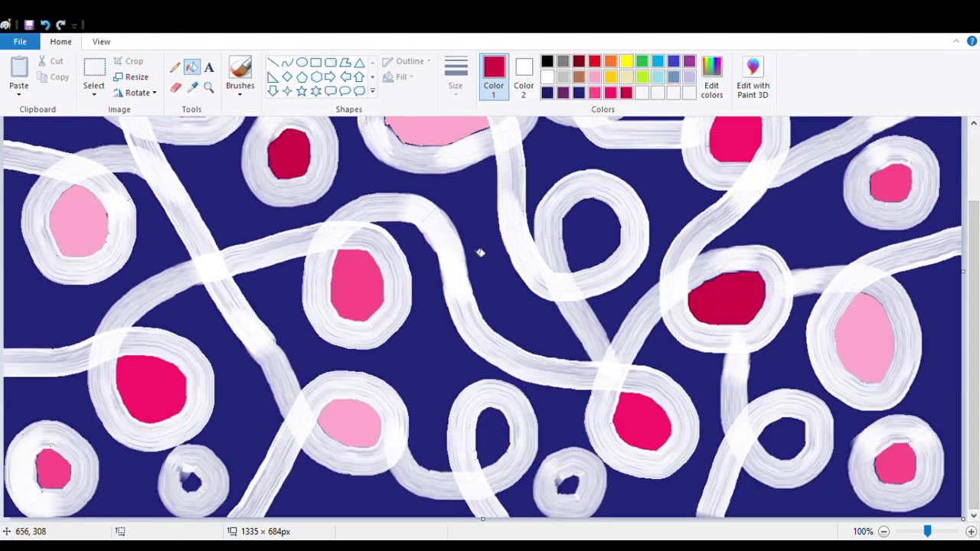
left_click(764, 458)
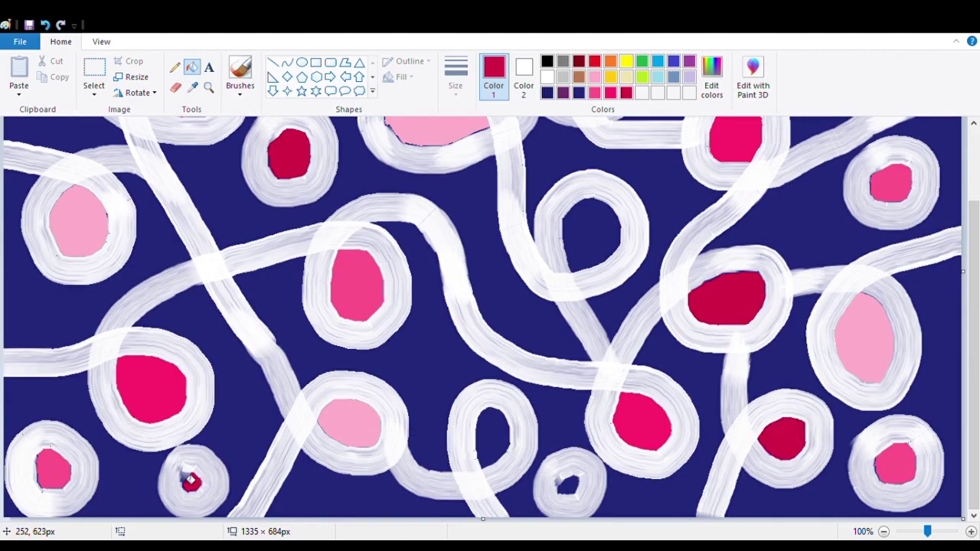
left_click(484, 444)
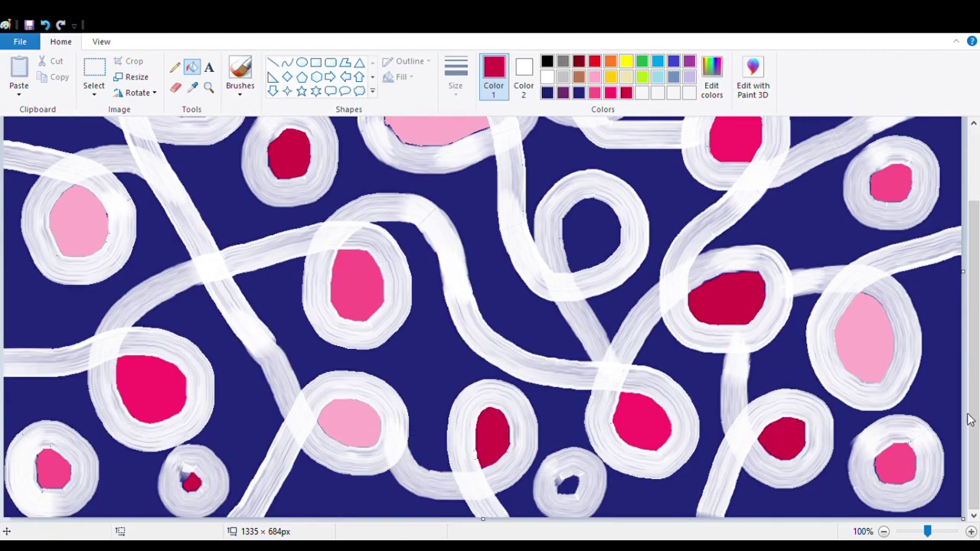
scroll(969, 420, "up", 3)
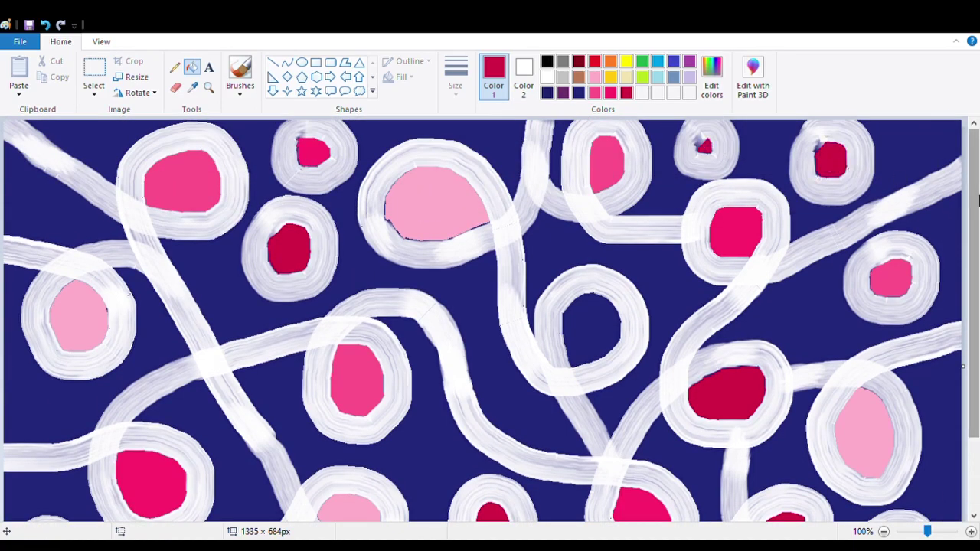
Step: Fill the remaining navy interiors of the centre-right loop and the small bottom-edge ring with the custom hot pink
left_click(594, 93)
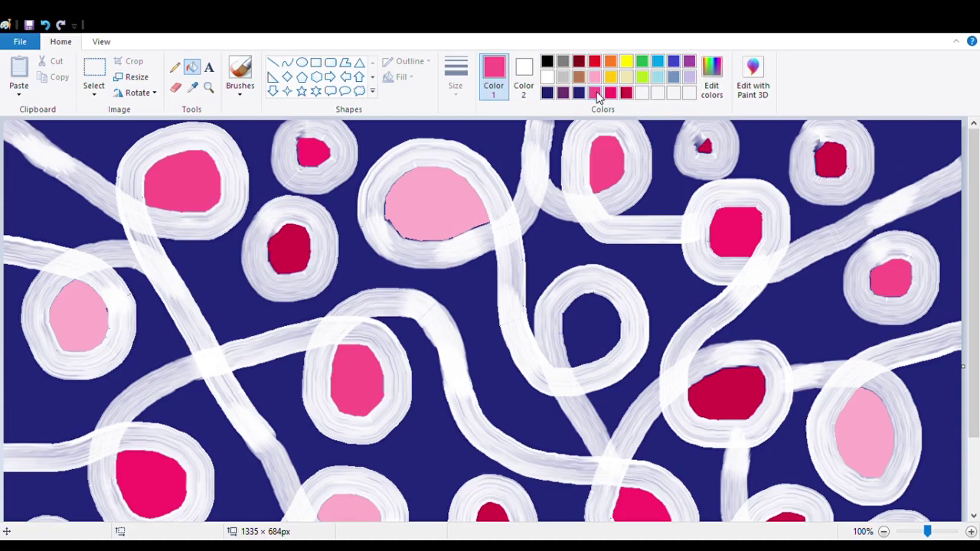
left_click(591, 329)
mouse_move(974, 317)
left_mouse_down()
mouse_move(974, 392)
mouse_move(974, 318)
left_mouse_up()
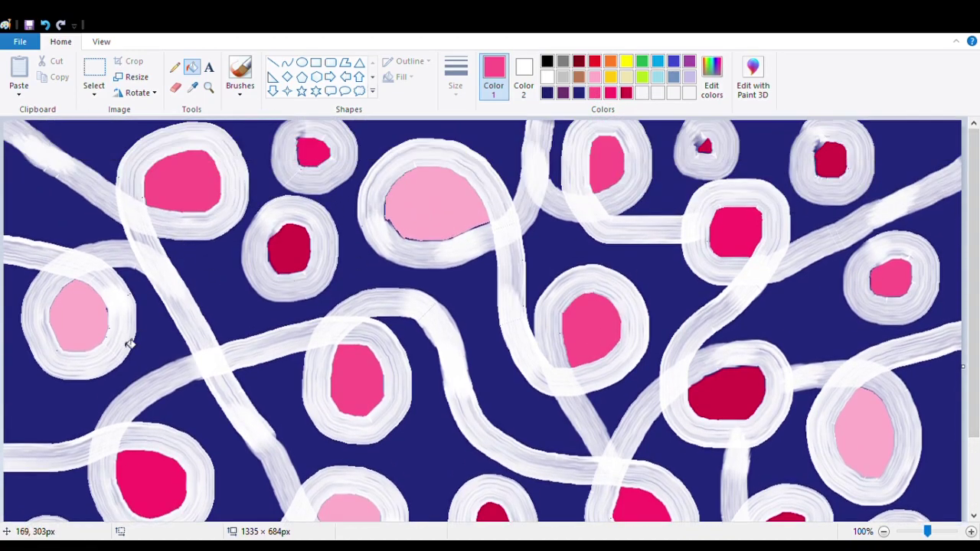
left_click(101, 42)
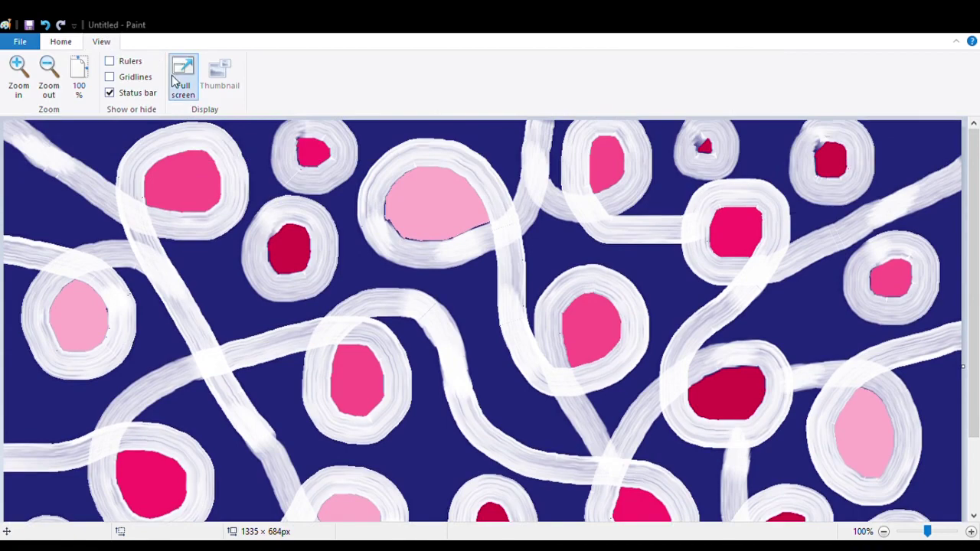
scroll(682, 515, "down", 3)
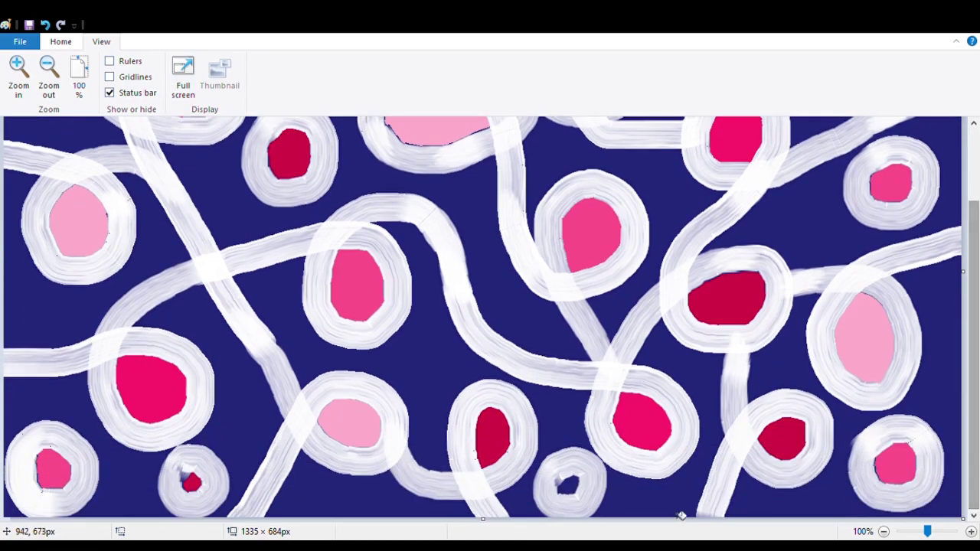
left_click(568, 485)
Step: Fill three background regions with purple: the one around the centre-right loop, the large lower-central one and the far-left one
left_click(56, 43)
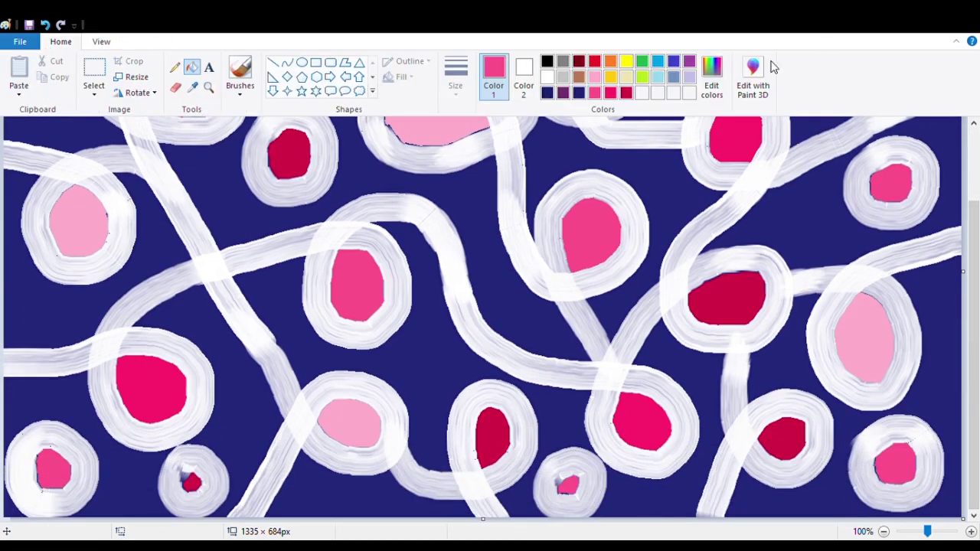
left_click(690, 61)
left_click(684, 180)
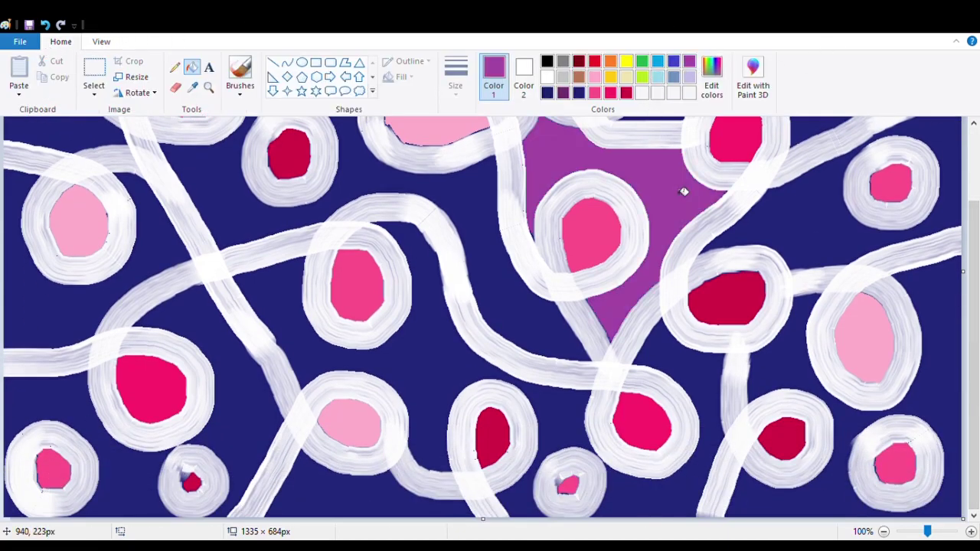
left_click(429, 377)
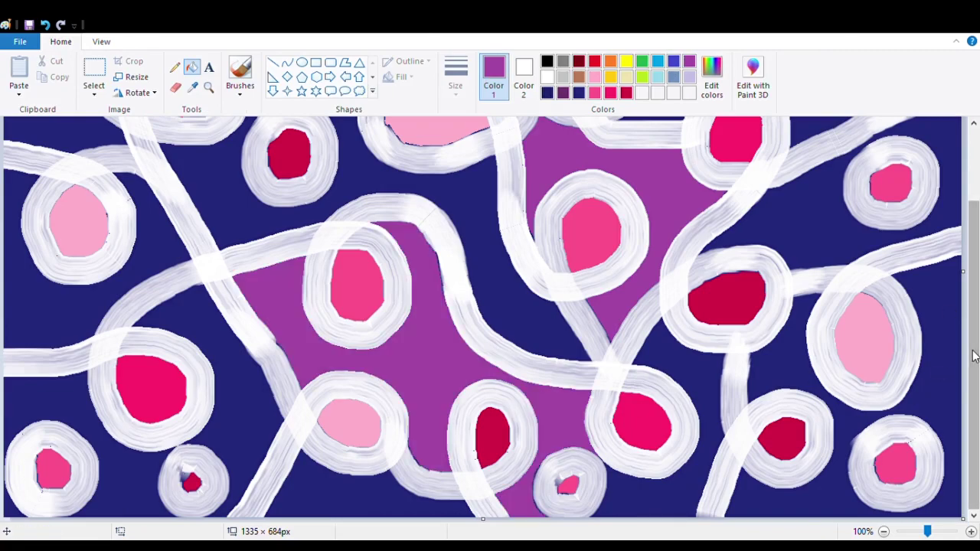
left_click(48, 296)
mouse_move(974, 322)
left_mouse_down()
mouse_move(974, 253)
mouse_move(978, 328)
left_mouse_up()
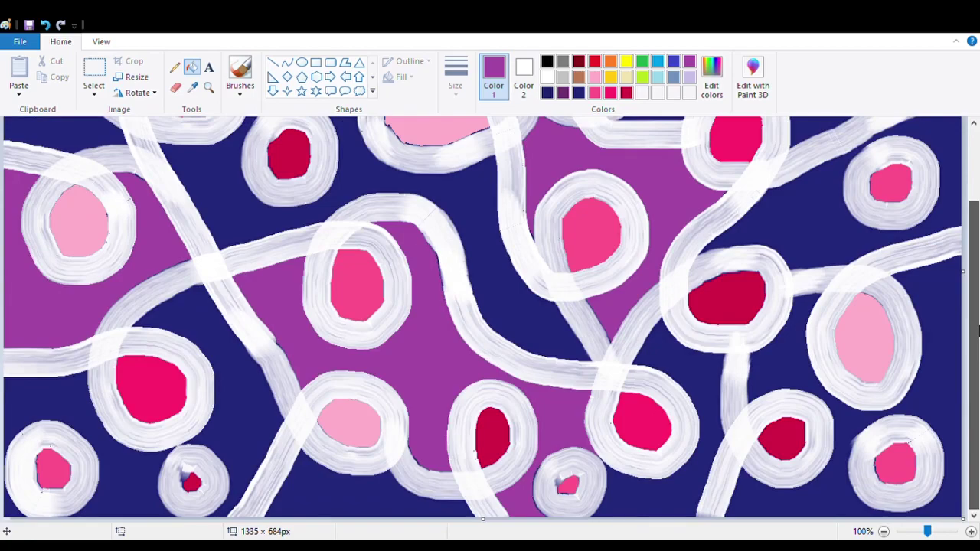
Step: Fill the lower-right background region around the right oval with purple, undoing the first attempt
left_click(949, 385)
mouse_move(974, 375)
left_mouse_down()
mouse_move(978, 304)
mouse_move(978, 375)
left_mouse_up()
left_click(44, 24)
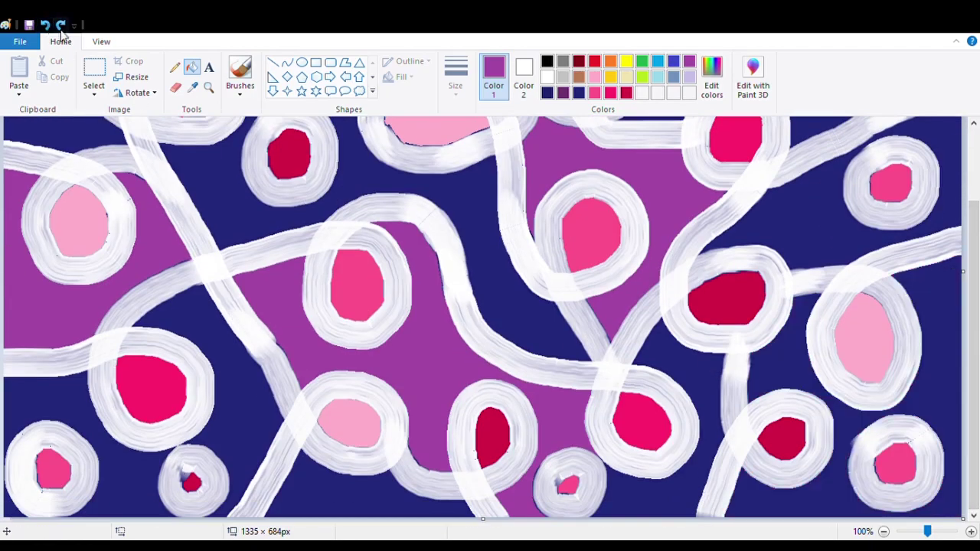
left_click(102, 42)
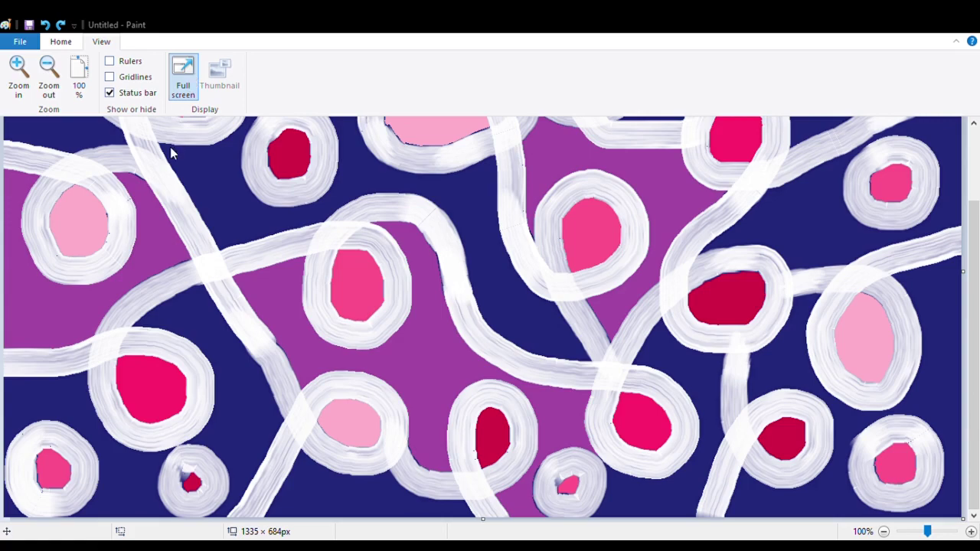
left_click(941, 308)
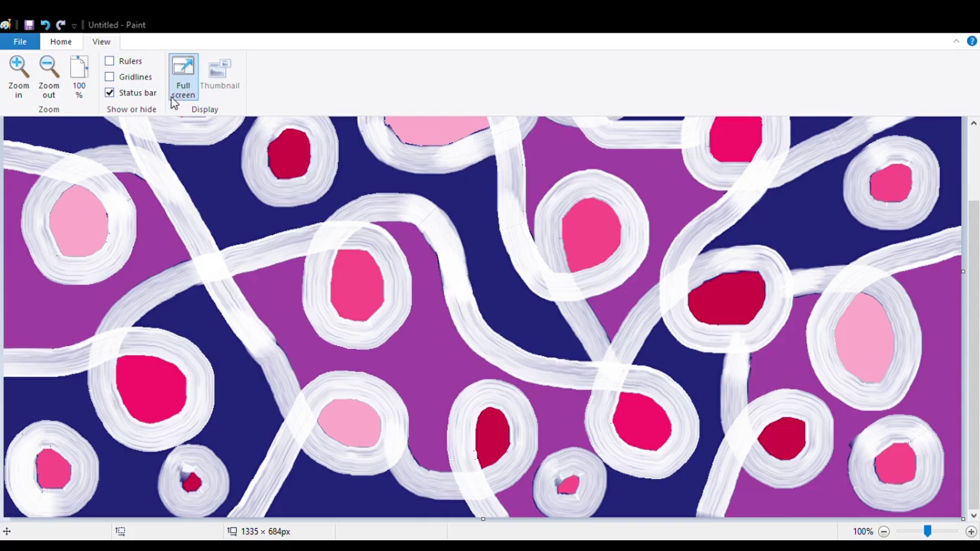
left_click(60, 41)
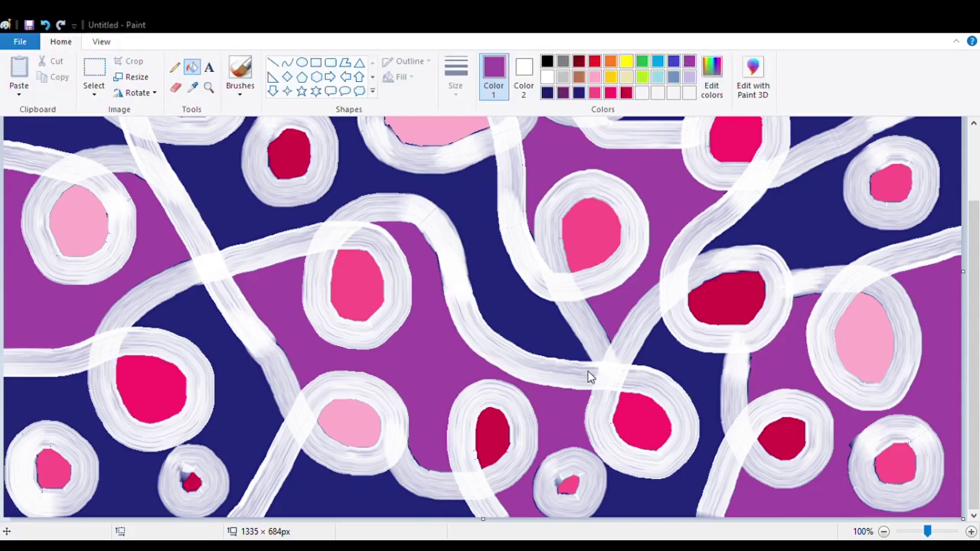
left_click(360, 368)
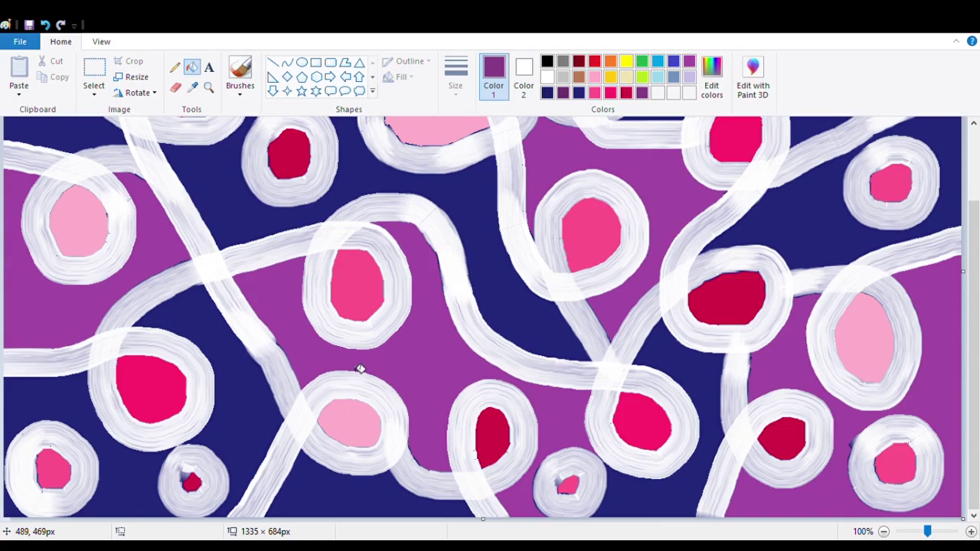
left_click(43, 295)
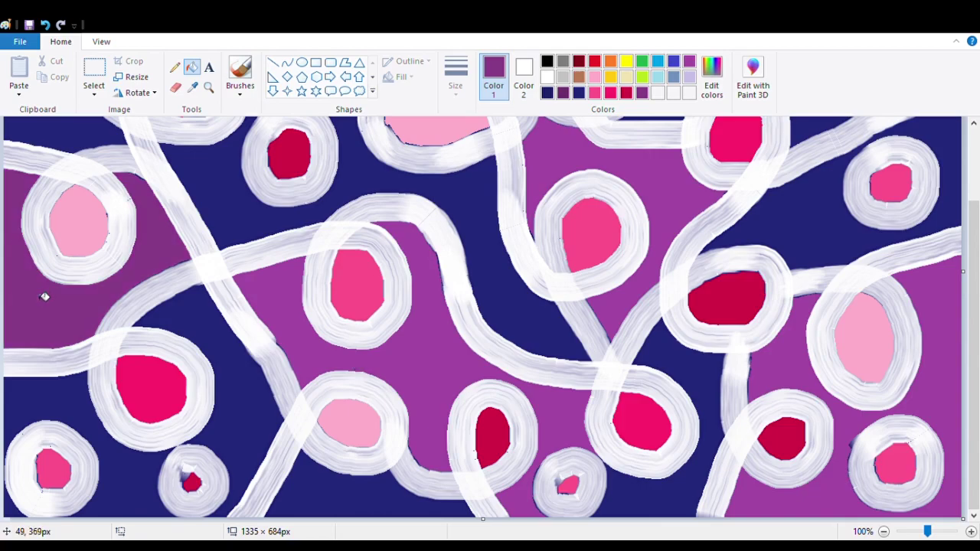
left_click(452, 374)
left_click(45, 24)
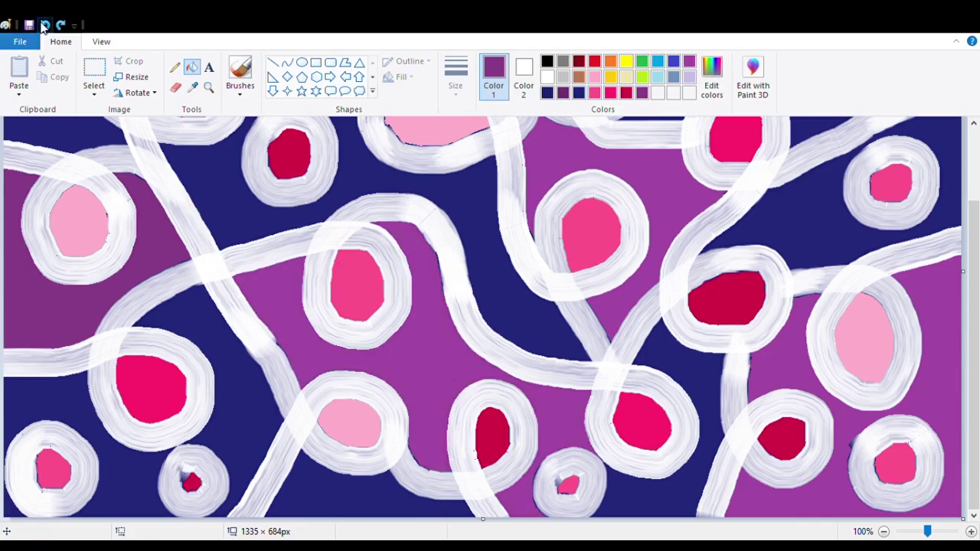
left_click(44, 25)
Step: Recolour the four purple background regions at the far left, lower centre, around the centre-right loop and lower right with darker purple
left_click(15, 284)
left_click(416, 350)
left_click(677, 194)
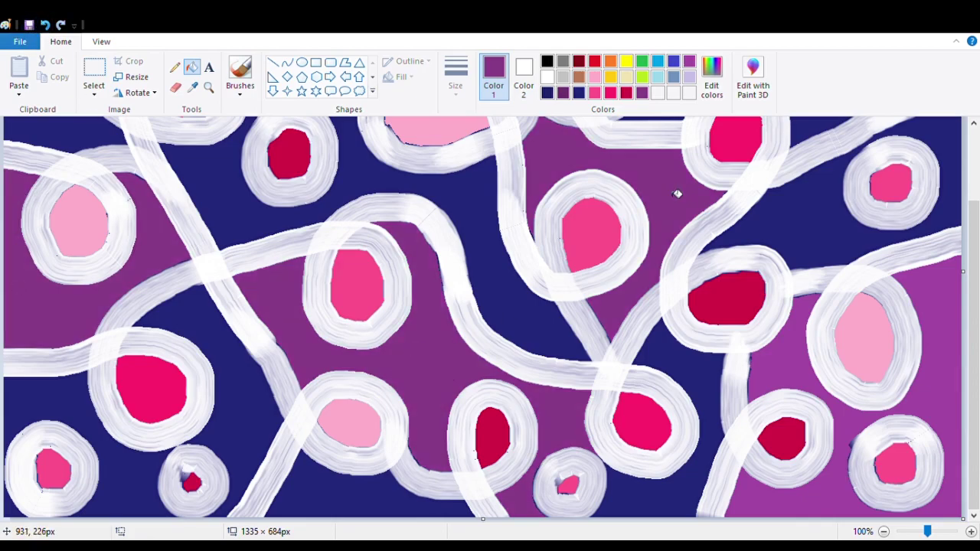
left_click(883, 371)
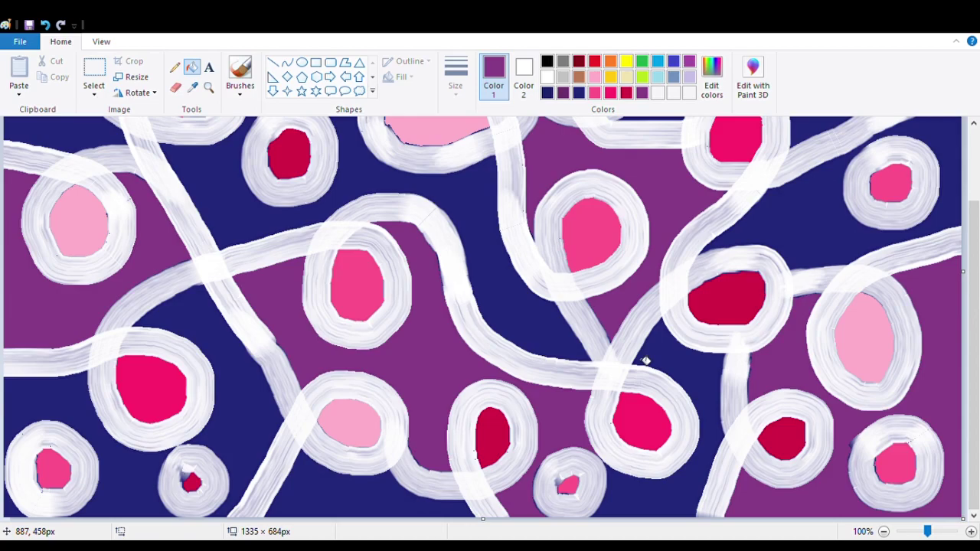
Step: View the whole painting in full screen to examine the finished colours
left_click(103, 42)
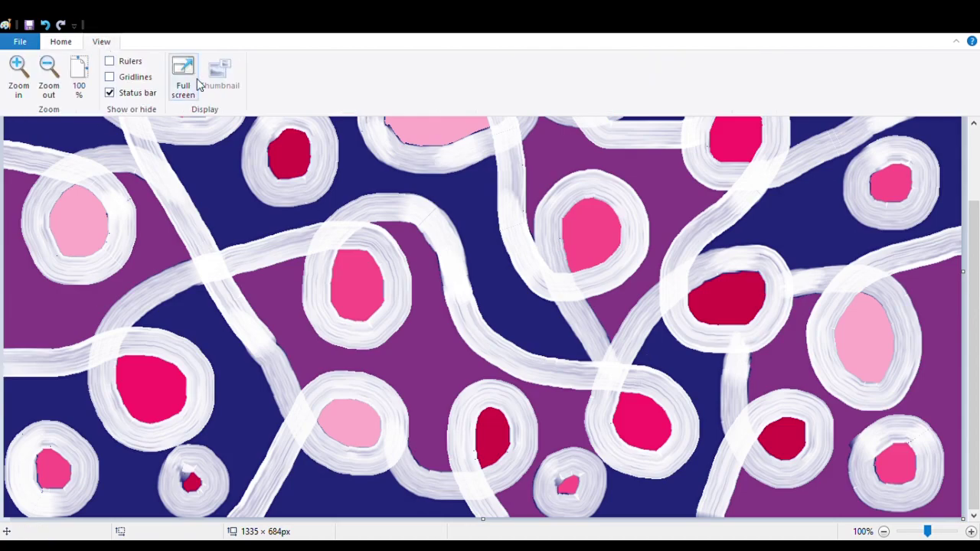
left_click(198, 84)
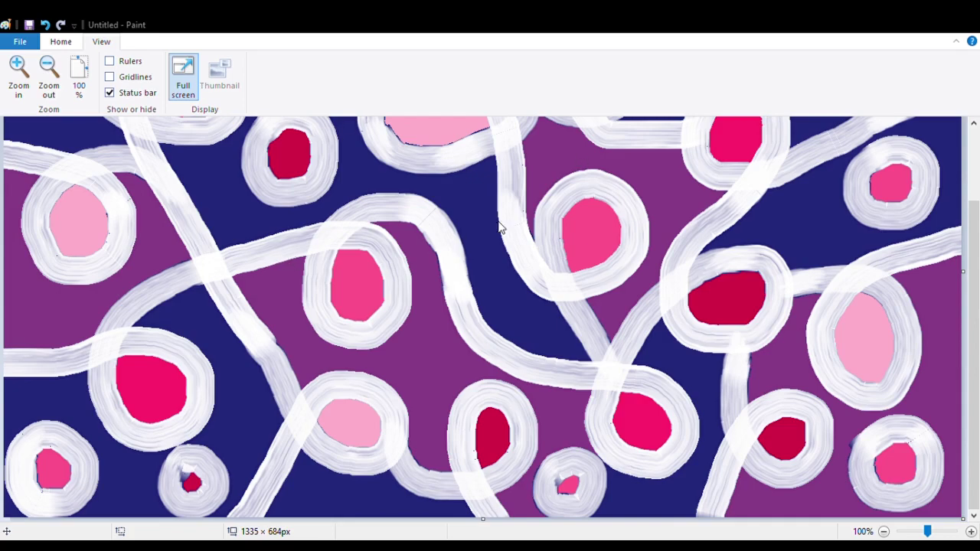
left_click(183, 77)
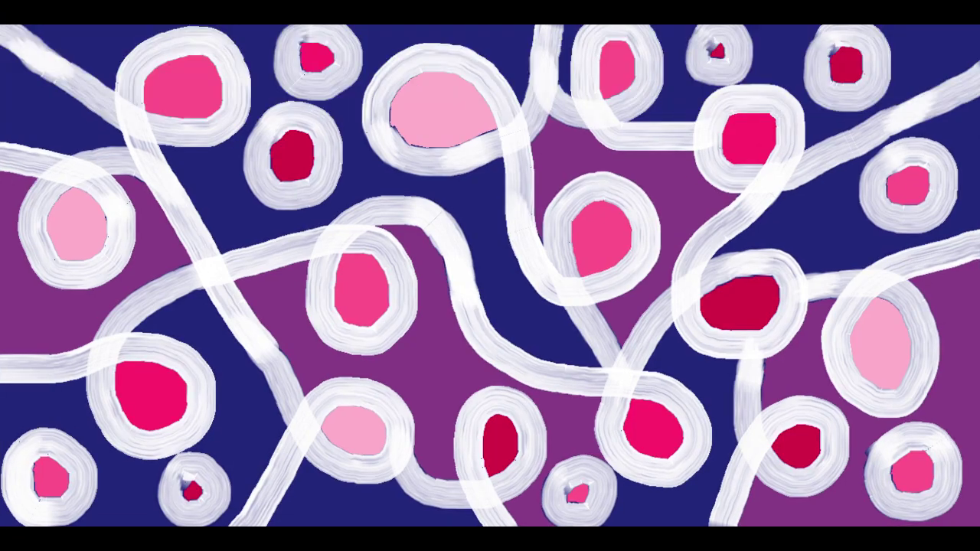